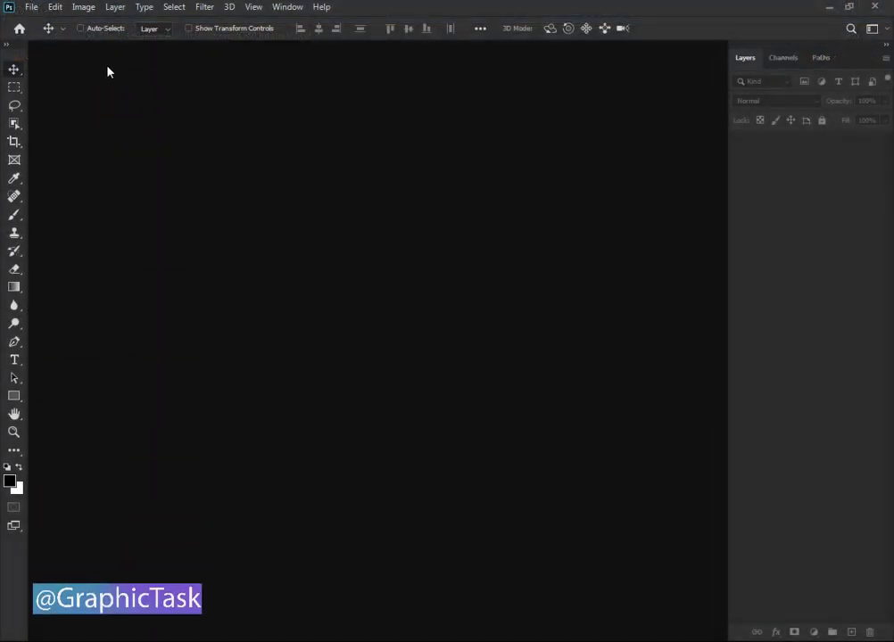
Create Untitled-1, a white 2264 × 846 px document at 300 ppi.
{"action": "left_click", "coordinate": [31, 7]}
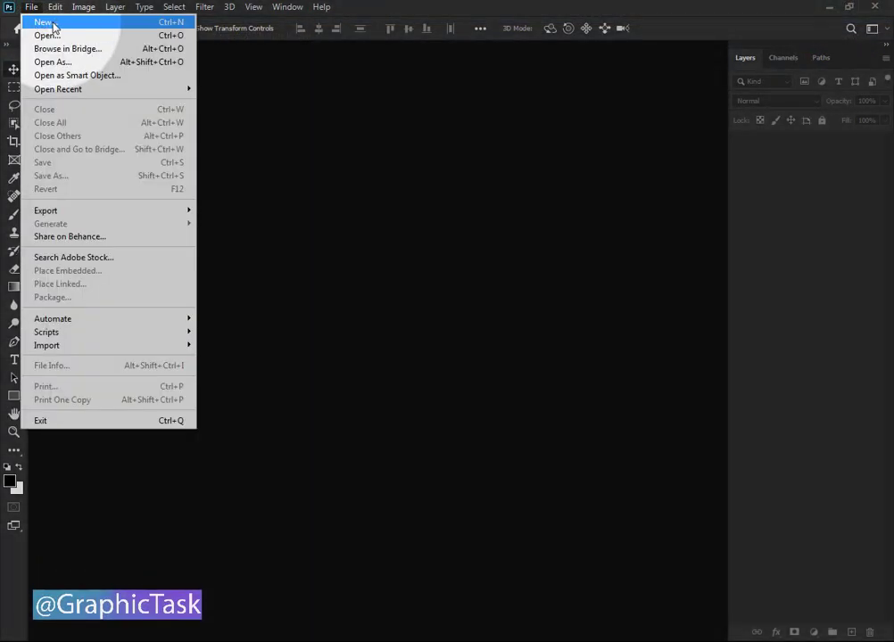
{"action": "left_click", "coordinate": [47, 22]}
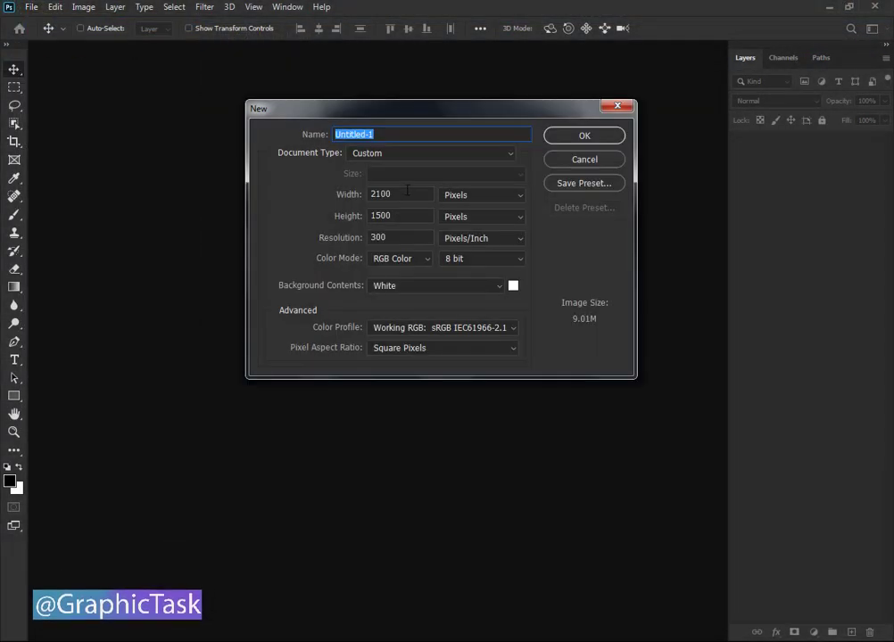
{"action": "type", "text": "2264"}
{"action": "double_click", "coordinate": [373, 215]}
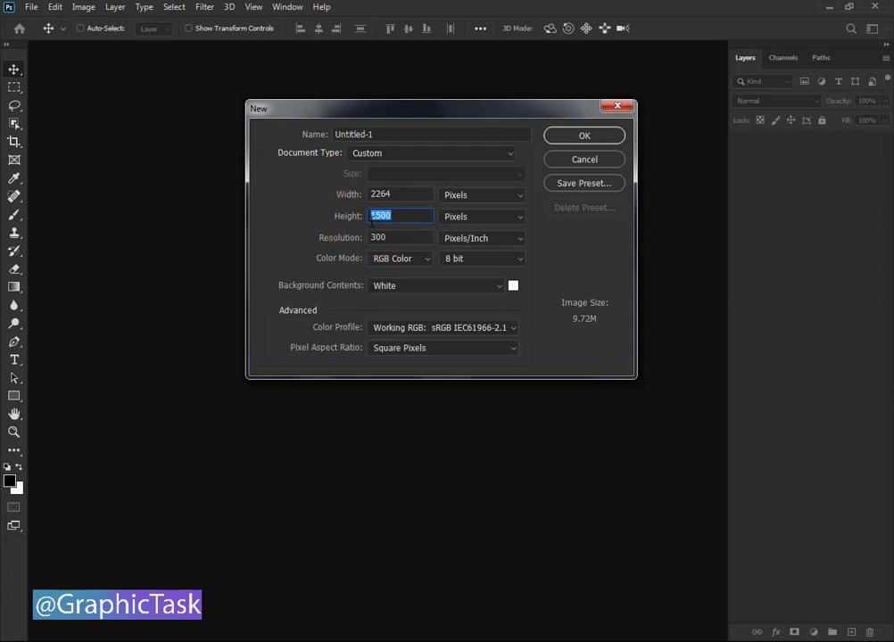
{"action": "type", "text": "946"}
{"action": "left_click", "coordinate": [368, 195]}
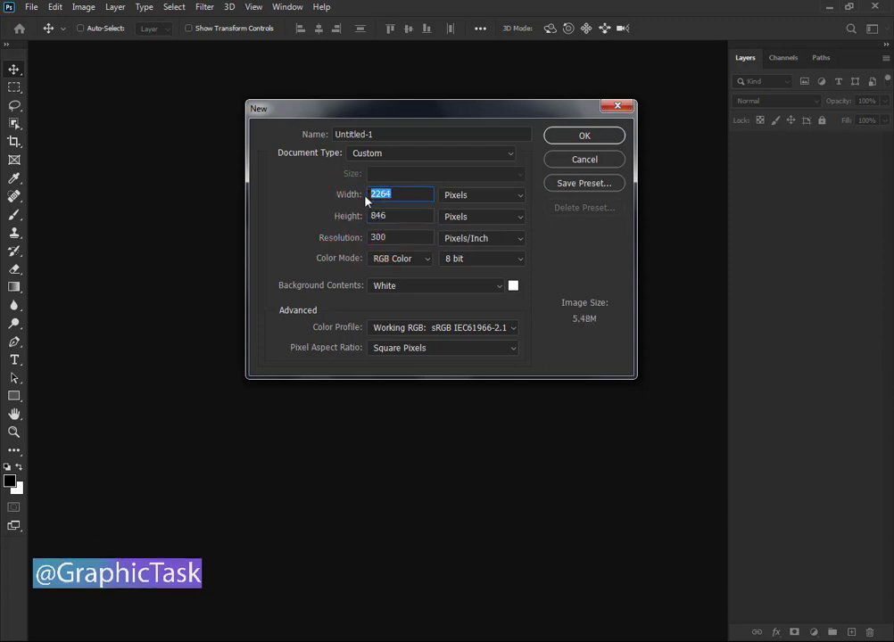
{"action": "left_click", "coordinate": [582, 139]}
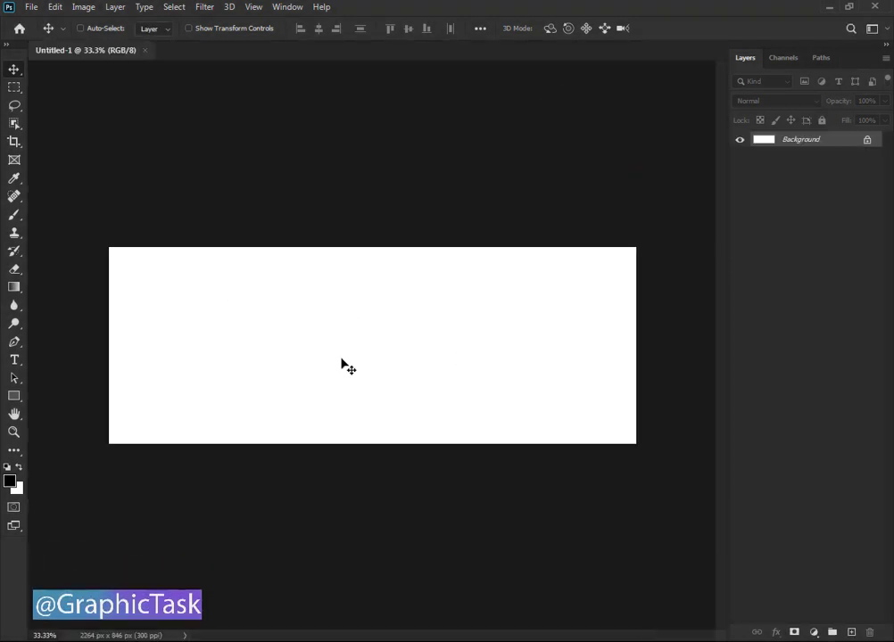
Add a #000000 Solid Color fill layer, Color Fill 1, above the Background.
{"action": "left_click", "coordinate": [811, 631]}
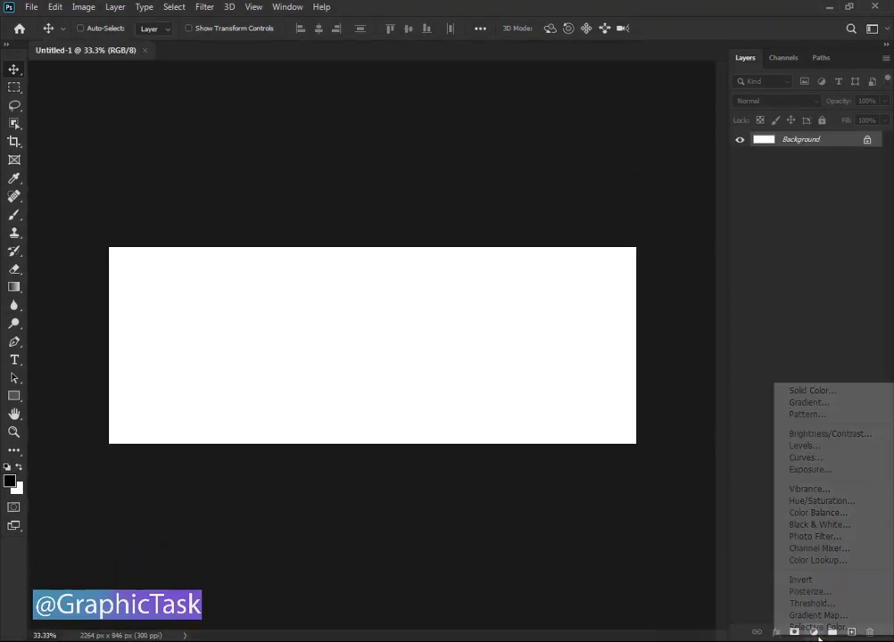
{"action": "left_click", "coordinate": [810, 391]}
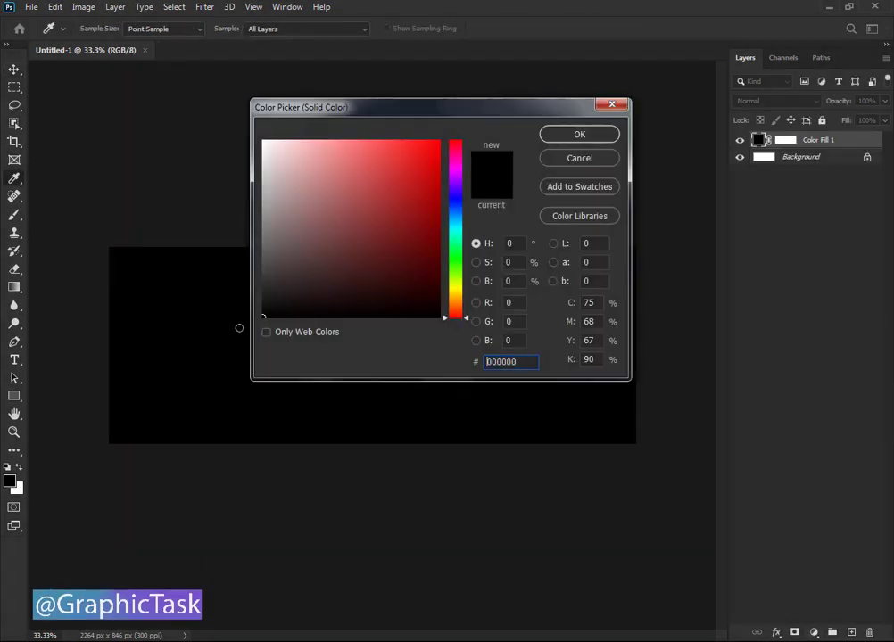
{"action": "left_click", "coordinate": [523, 361]}
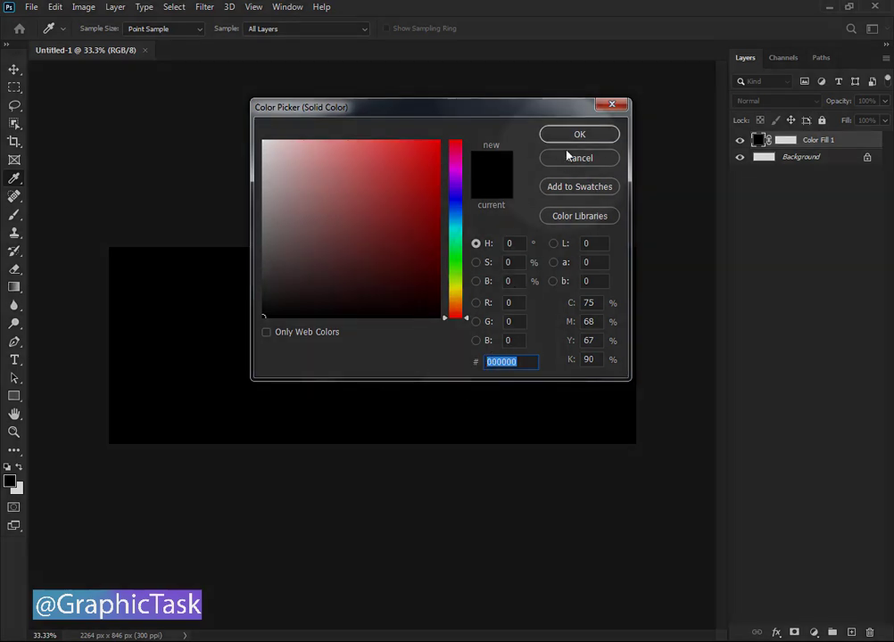
{"action": "left_click", "coordinate": [579, 135]}
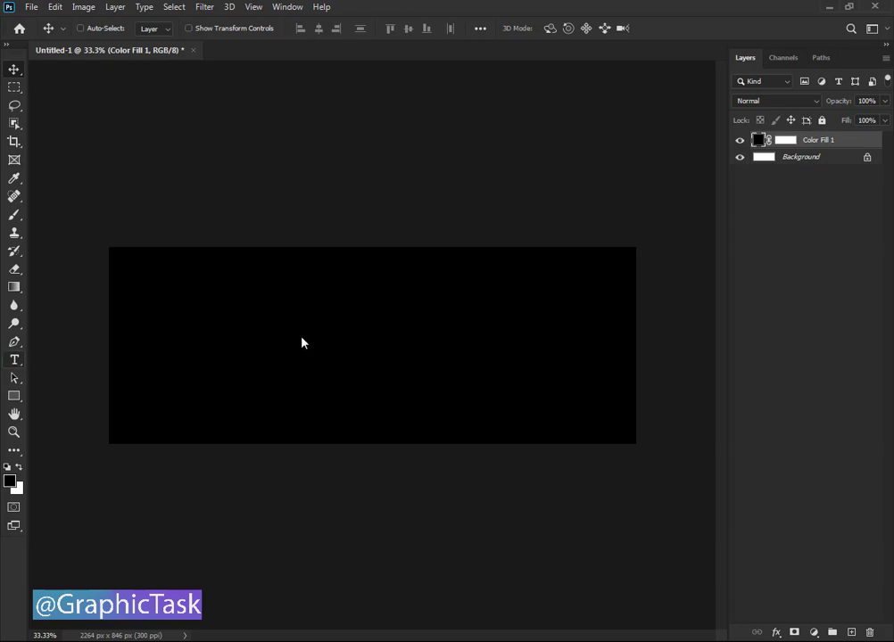
Set the font to Erbos Draco 1st Open NBP and type a white G on the canvas.
{"action": "left_click", "coordinate": [160, 27]}
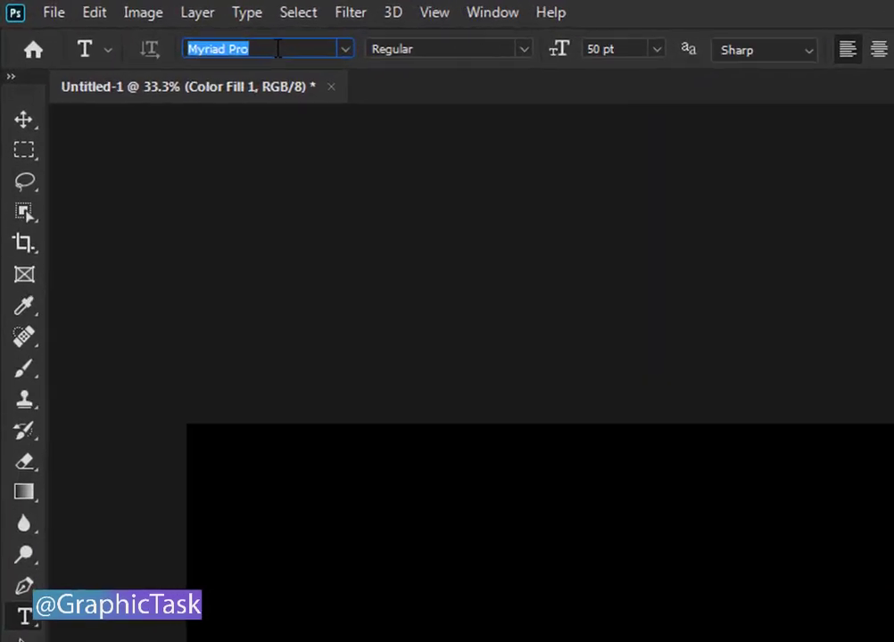
{"action": "type", "text": "ERBO"}
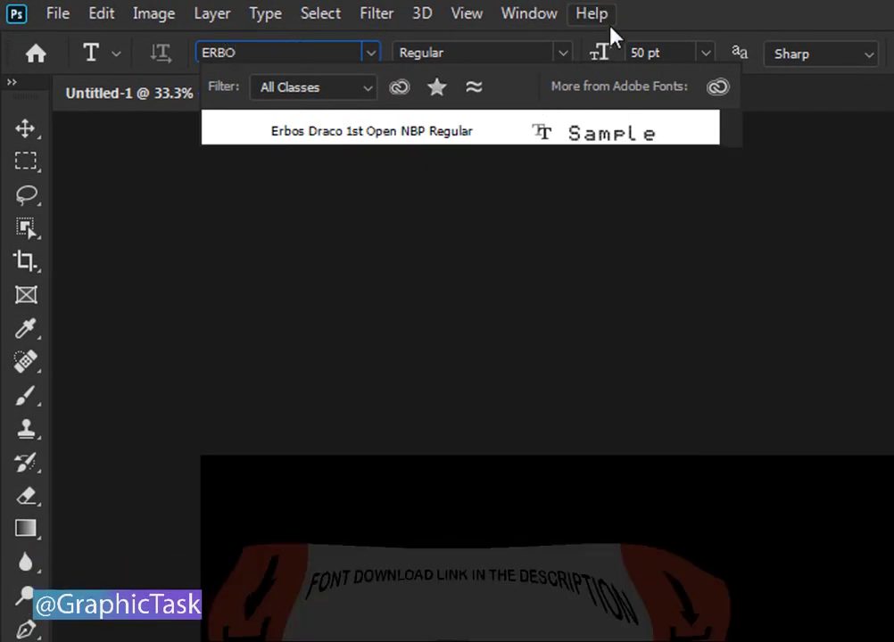
{"action": "left_click", "coordinate": [600, 133]}
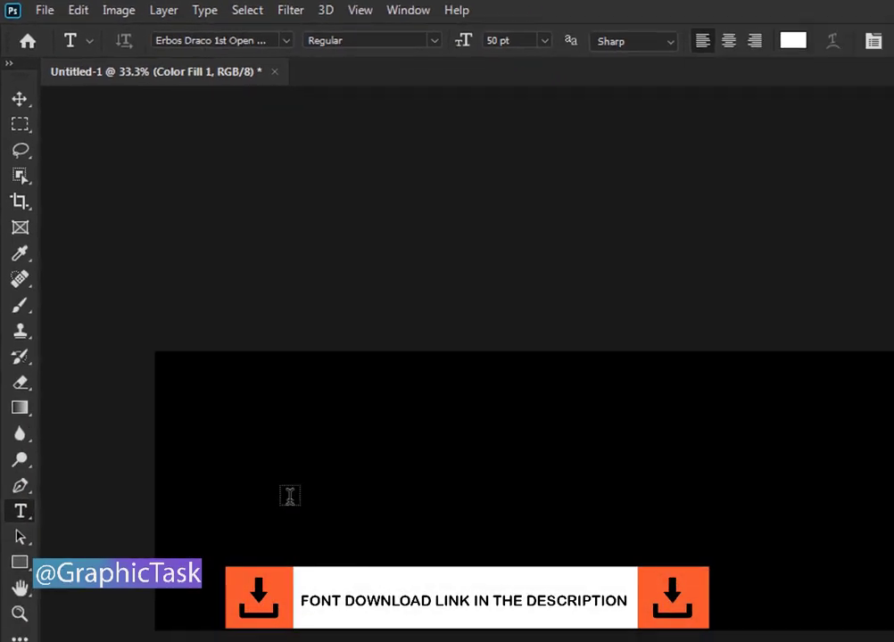
{"action": "left_click", "coordinate": [290, 497]}
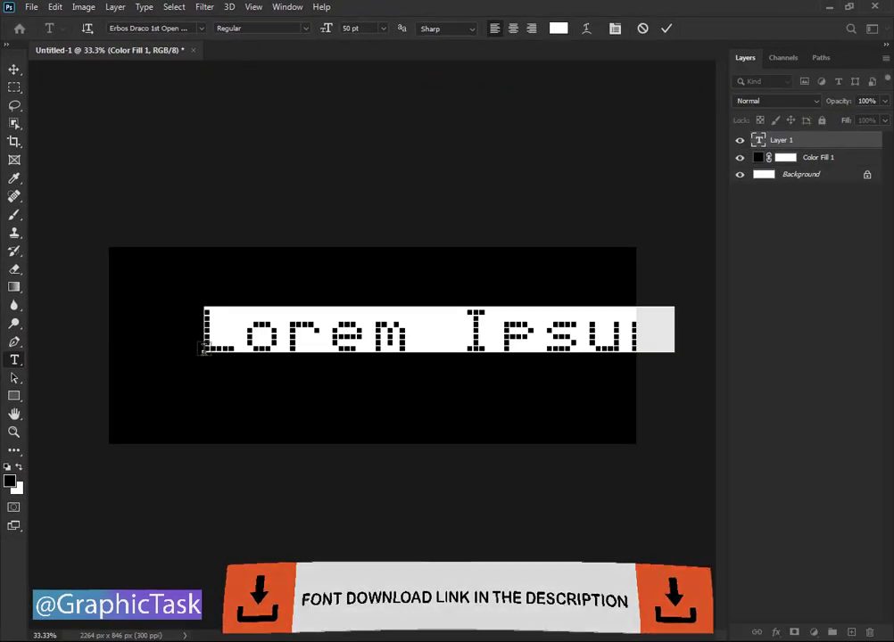
{"action": "type", "text": "G"}
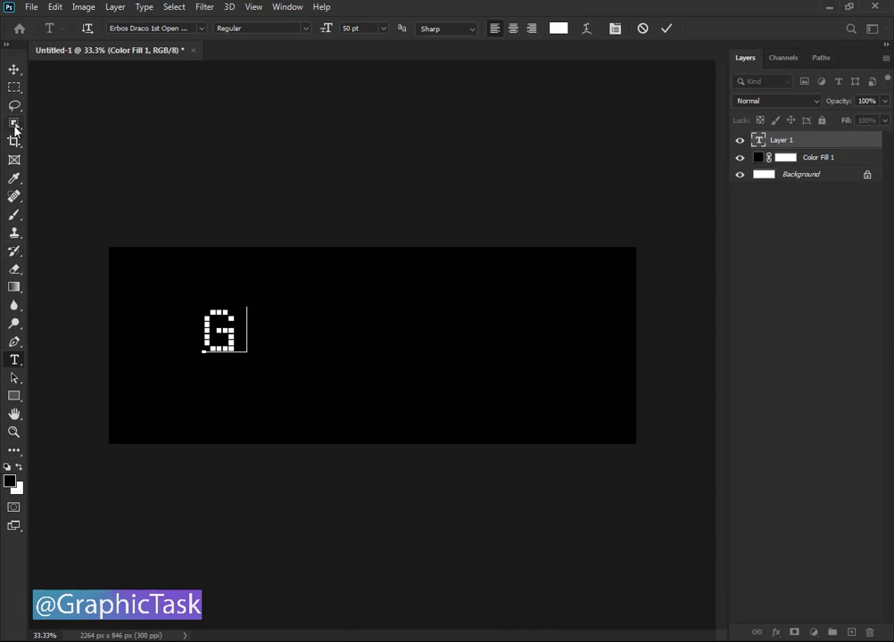
Add R and A text layers and line them up after the G.
{"action": "left_click", "coordinate": [14, 69]}
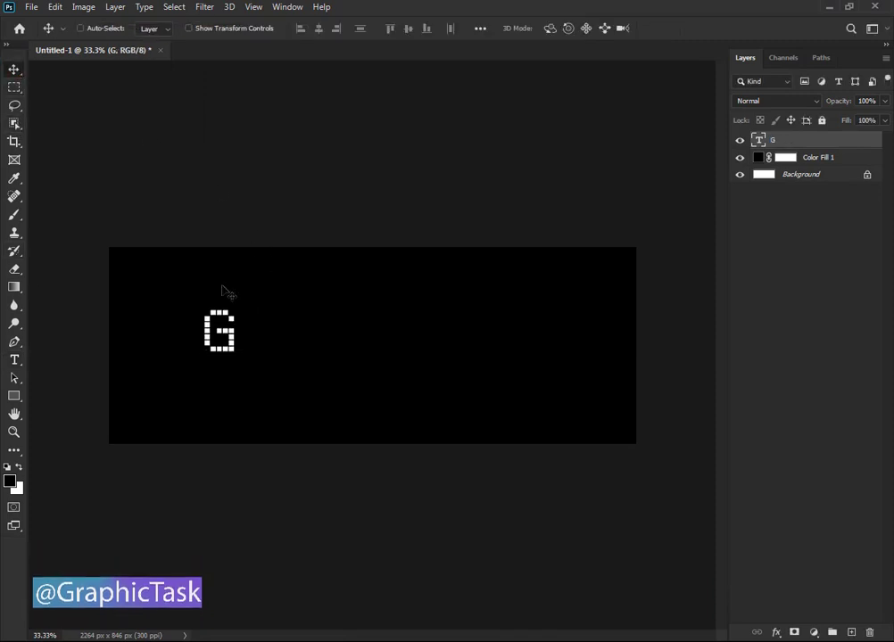
{"action": "left_click", "coordinate": [14, 361]}
{"action": "left_click", "coordinate": [280, 343]}
{"action": "type", "text": "R"}
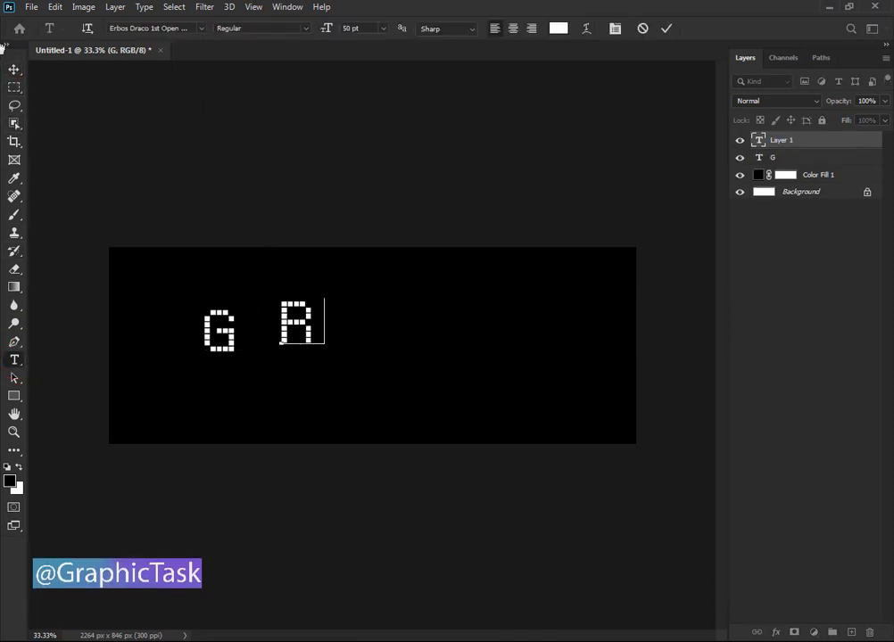
{"action": "left_click", "coordinate": [14, 69]}
{"action": "left_click_drag", "start_coordinate": [294, 315], "coordinate": [256, 321]}
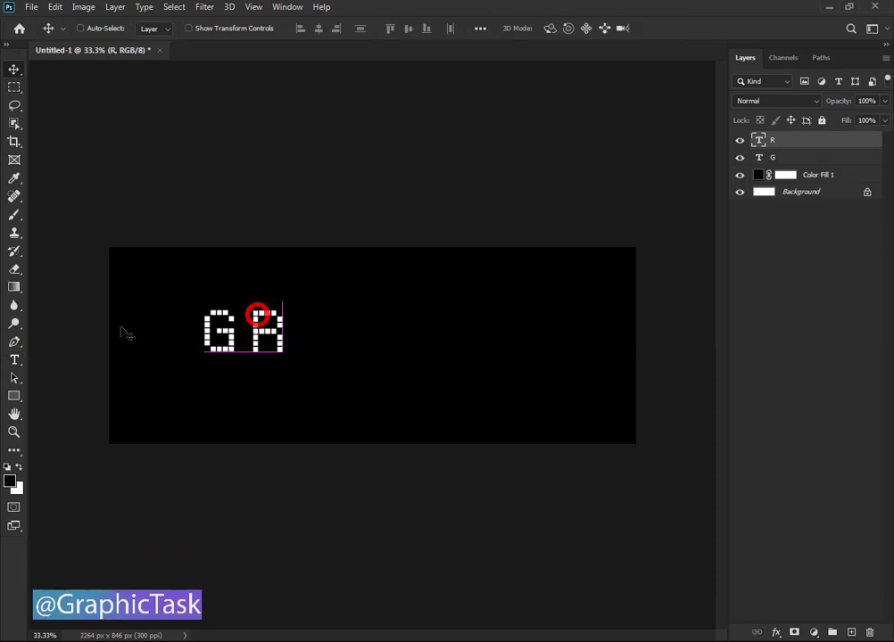
{"action": "left_click", "coordinate": [15, 360]}
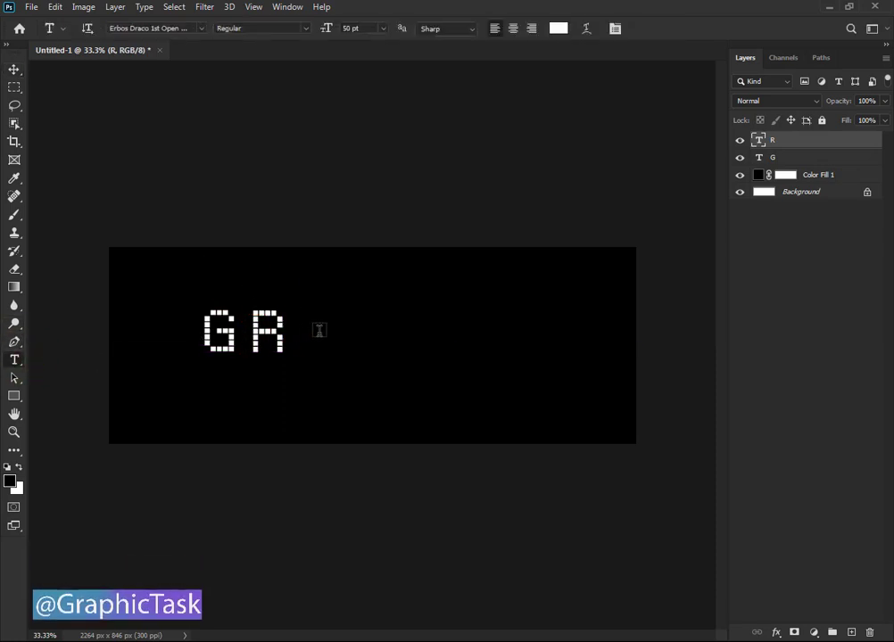
{"action": "left_click", "coordinate": [320, 329]}
{"action": "type", "text": "A"}
{"action": "left_click", "coordinate": [14, 69]}
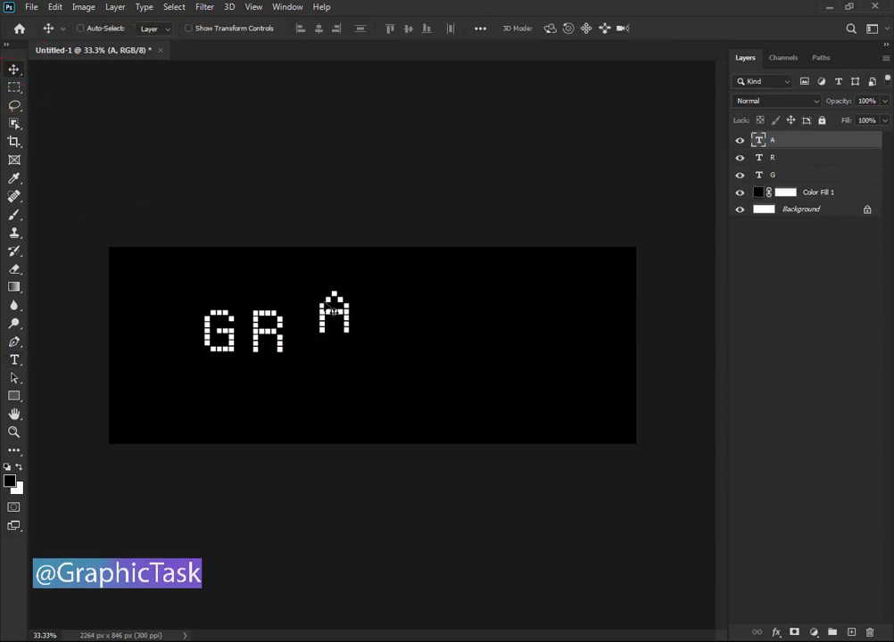
{"action": "left_click_drag", "start_coordinate": [331, 305], "coordinate": [312, 325]}
Add P and H text layers and line them up after the A.
{"action": "left_click", "coordinate": [14, 360]}
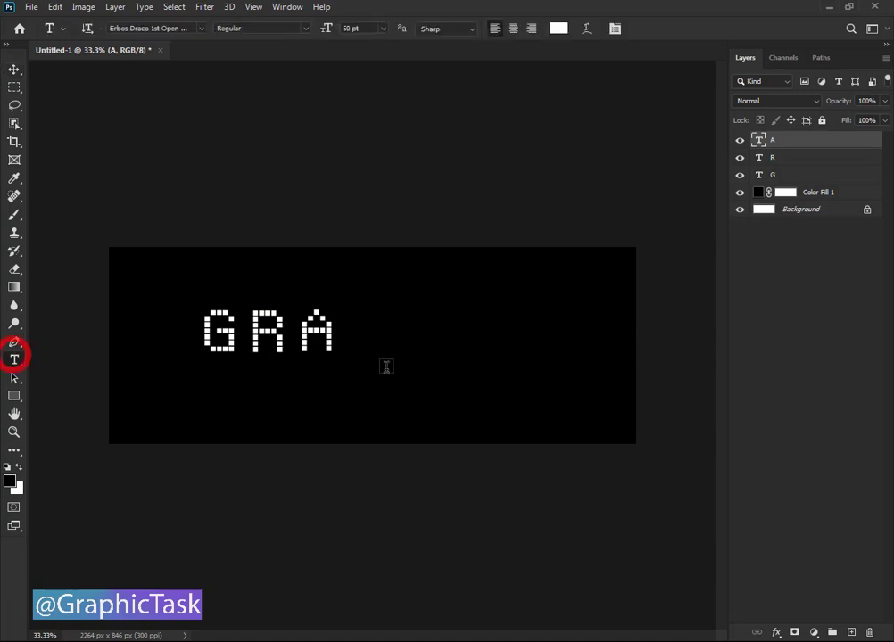
{"action": "left_click", "coordinate": [379, 334]}
{"action": "type", "text": "P"}
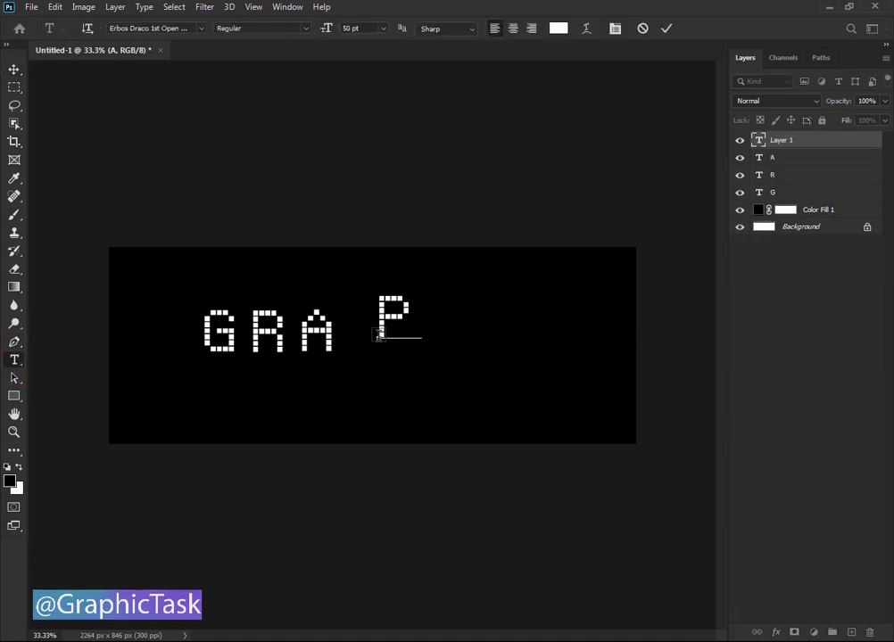
{"action": "left_click", "coordinate": [15, 68]}
{"action": "left_click_drag", "start_coordinate": [392, 316], "coordinate": [379, 330]}
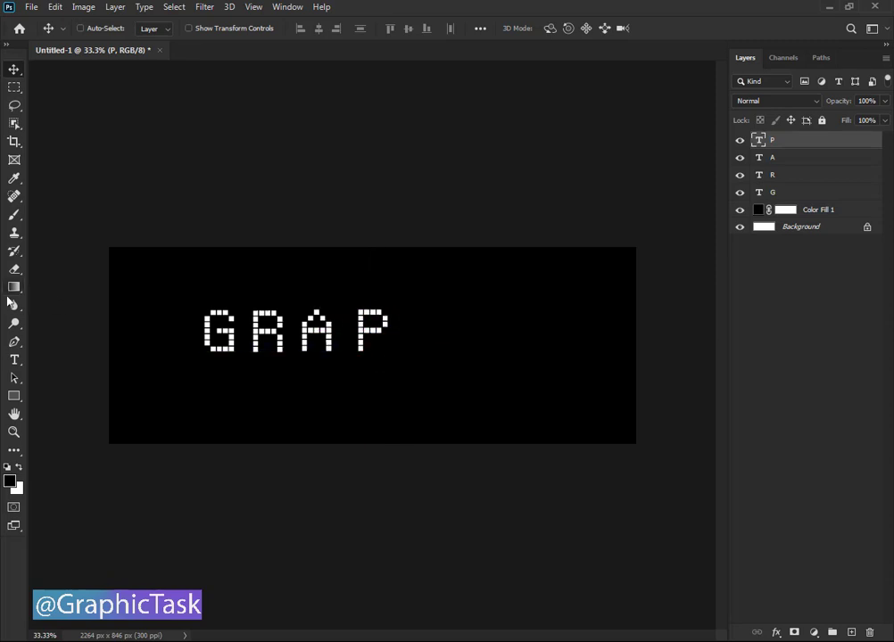
{"action": "left_click", "coordinate": [18, 358]}
{"action": "left_click", "coordinate": [416, 333]}
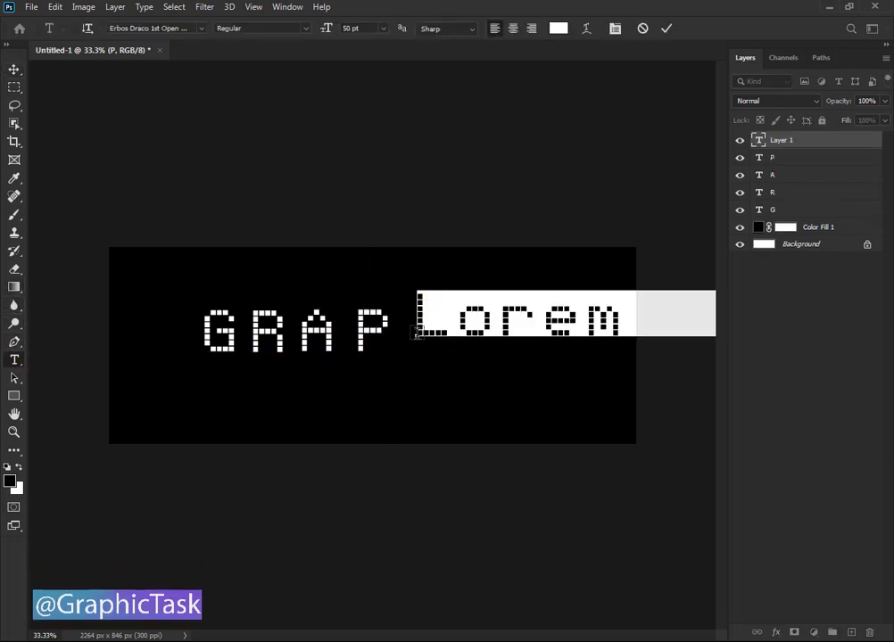
{"action": "type", "text": "H"}
{"action": "left_click", "coordinate": [14, 68]}
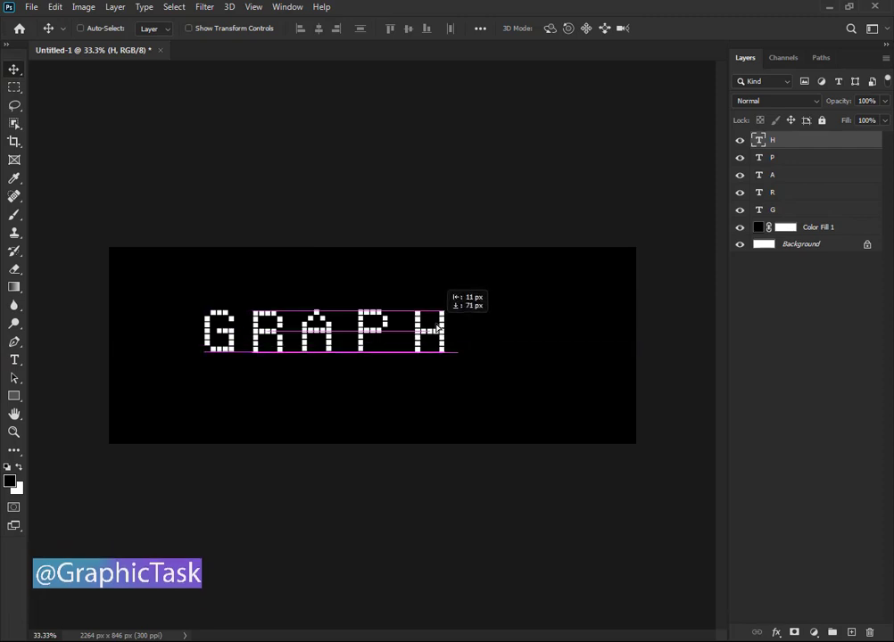
{"action": "left_click_drag", "start_coordinate": [437, 327], "coordinate": [438, 328]}
Add I and C text layers and align them after the H.
{"action": "left_click", "coordinate": [15, 360]}
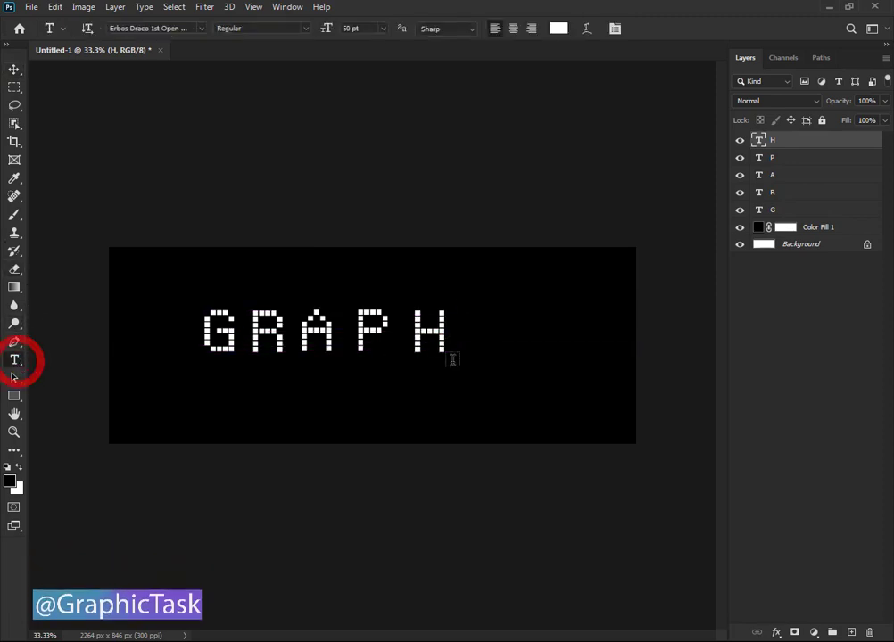
{"action": "left_click", "coordinate": [472, 339]}
{"action": "type", "text": "I"}
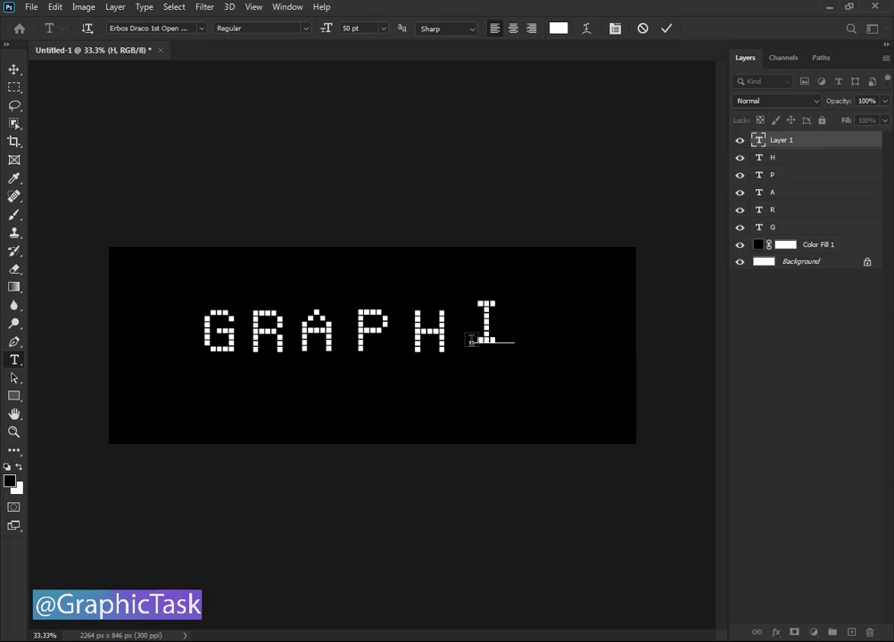
{"action": "left_click", "coordinate": [16, 69]}
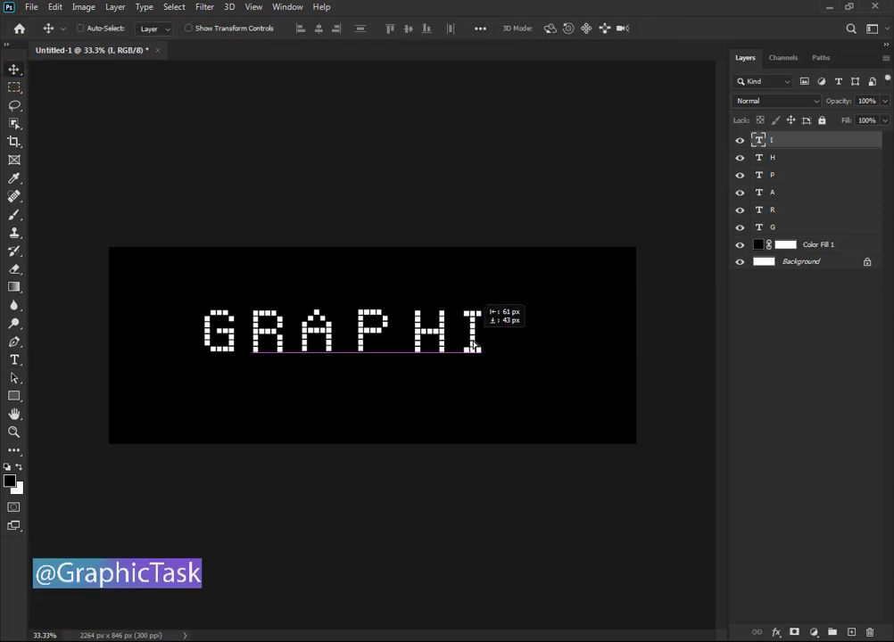
{"action": "left_click_drag", "start_coordinate": [474, 342], "coordinate": [473, 340]}
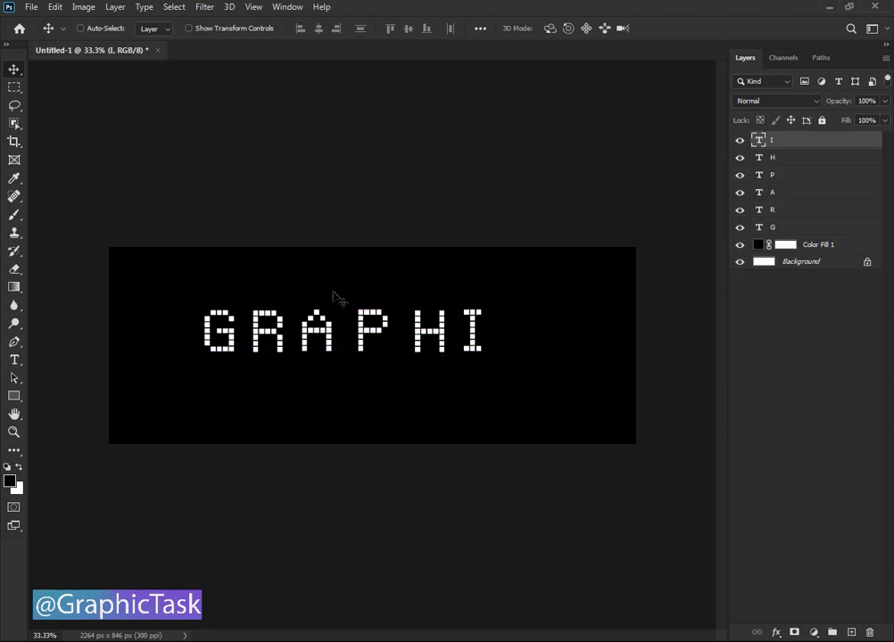
{"action": "key", "text": "t"}
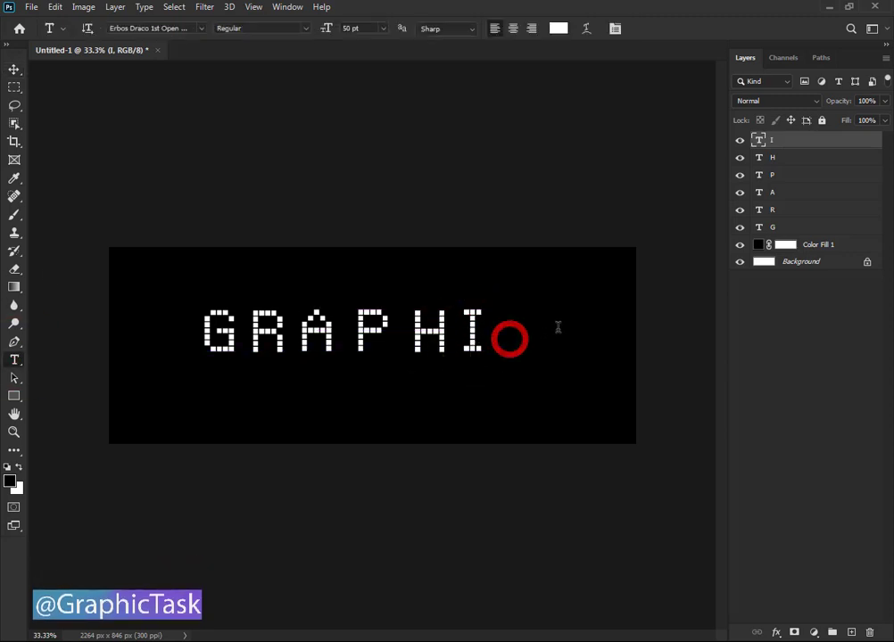
{"action": "left_click", "coordinate": [510, 338]}
{"action": "type", "text": "C"}
{"action": "key", "text": "ctrl+Return"}
{"action": "key", "text": "v"}
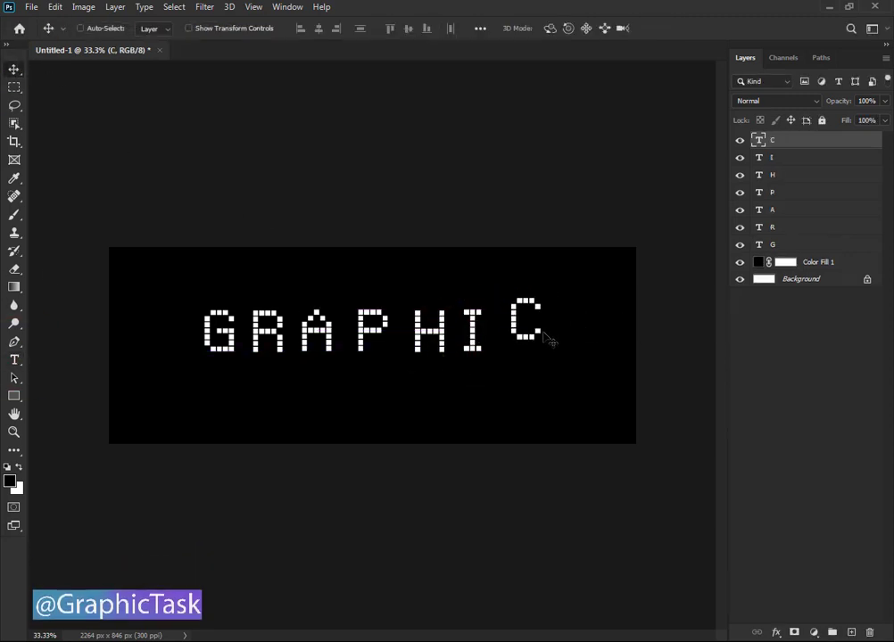
{"action": "left_click_drag", "start_coordinate": [534, 344], "coordinate": [530, 348]}
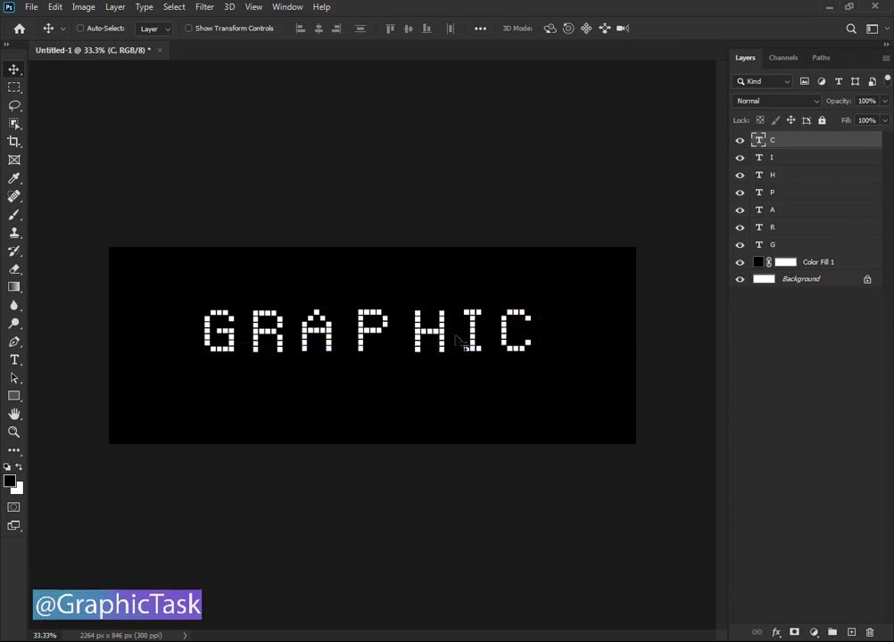
Select the G through C layers and shift the word GRAPHIC left together.
{"action": "left_click", "coordinate": [808, 244], "text": "shift"}
{"action": "left_click_drag", "start_coordinate": [454, 345], "coordinate": [374, 355]}
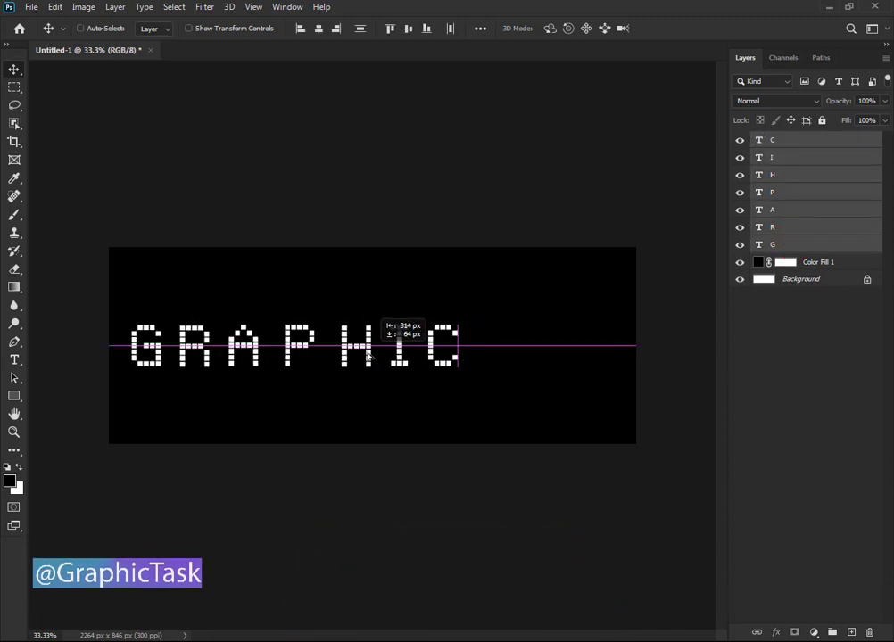
{"action": "left_click_drag", "start_coordinate": [375, 355], "coordinate": [368, 355]}
Add a T text layer and move it beside the C.
{"action": "left_click", "coordinate": [15, 359]}
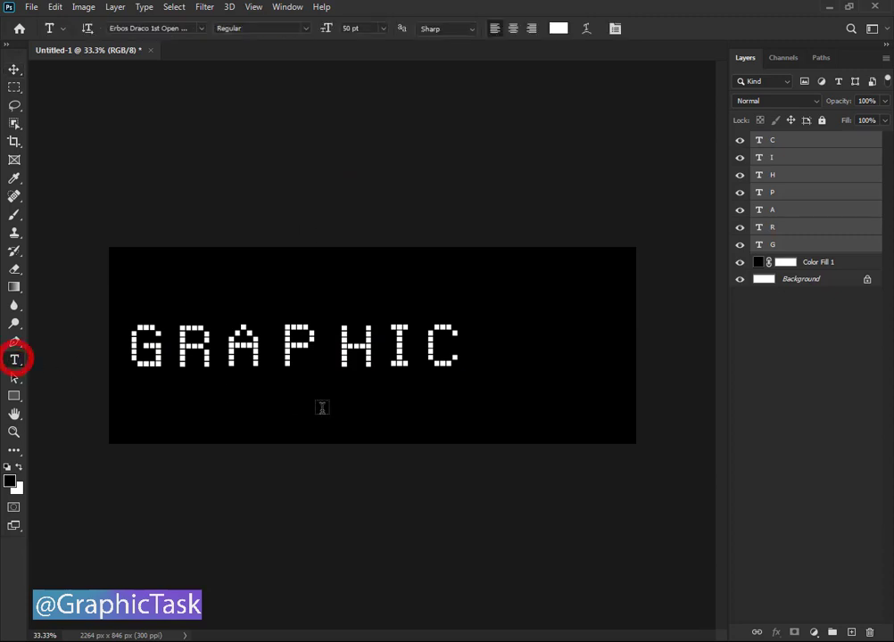
{"action": "left_click", "coordinate": [352, 406]}
{"action": "type", "text": "T"}
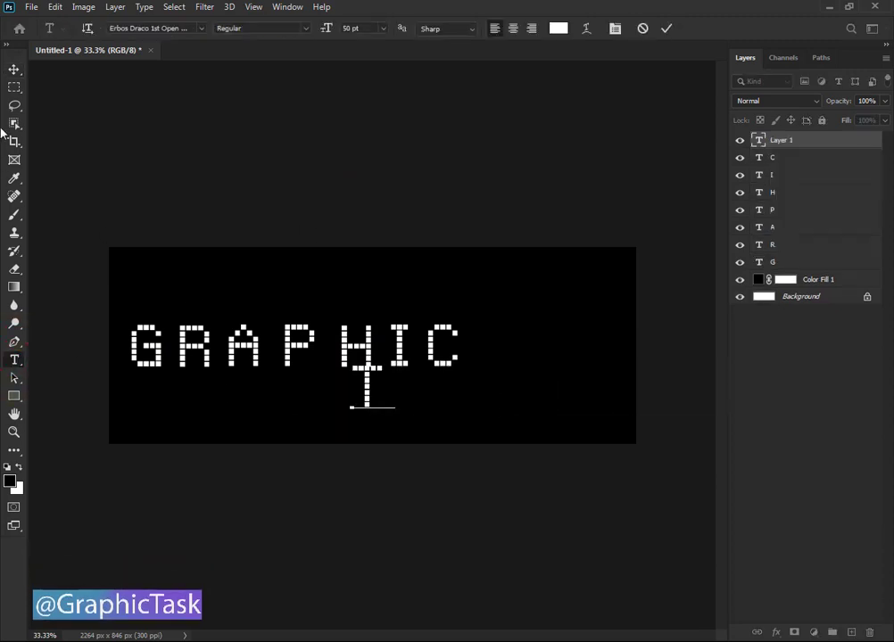
{"action": "left_click", "coordinate": [14, 71]}
{"action": "left_click_drag", "start_coordinate": [379, 407], "coordinate": [482, 358]}
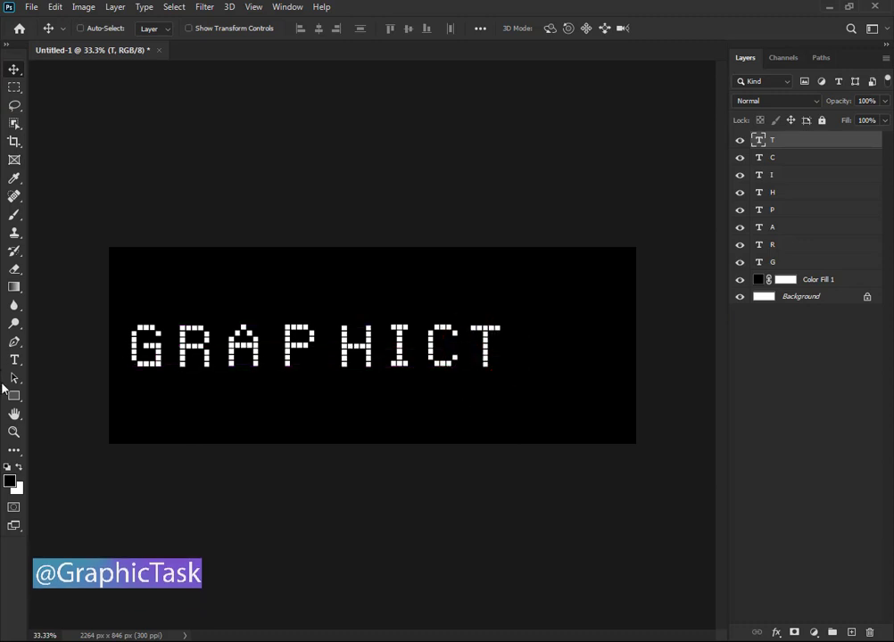
Add an A text layer and line it up after the T.
{"action": "key", "text": "t"}
{"action": "left_click", "coordinate": [489, 385]}
{"action": "type", "text": "A"}
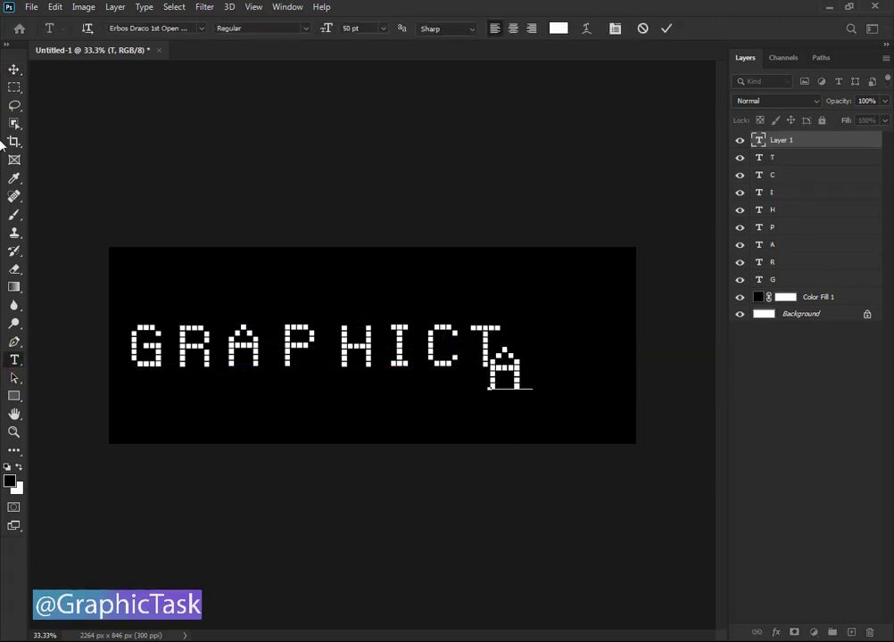
{"action": "left_click", "coordinate": [13, 70]}
{"action": "left_click_drag", "start_coordinate": [515, 368], "coordinate": [530, 352]}
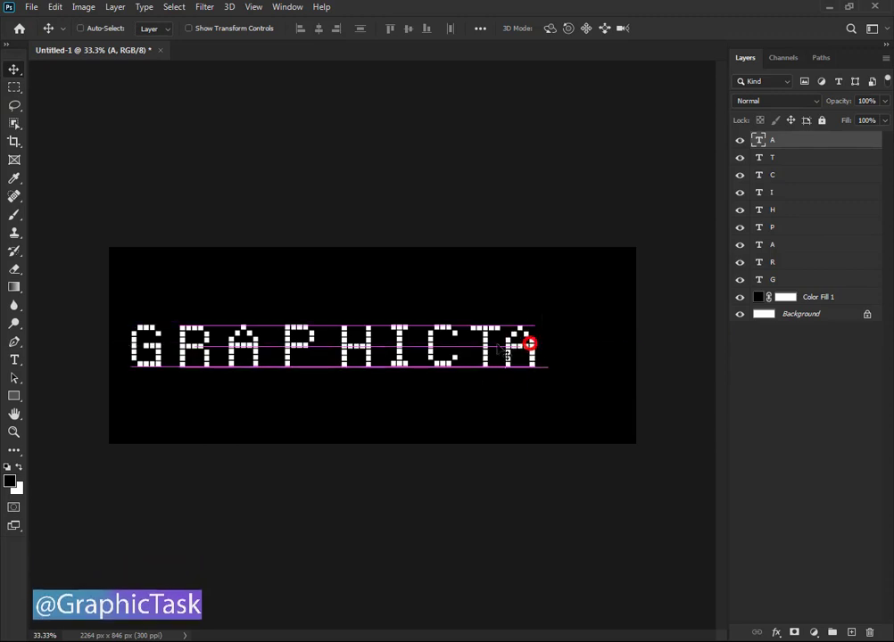
Add an S text layer and align it at the end of GRAPHICTA.
{"action": "left_click", "coordinate": [14, 359]}
{"action": "left_click", "coordinate": [397, 408]}
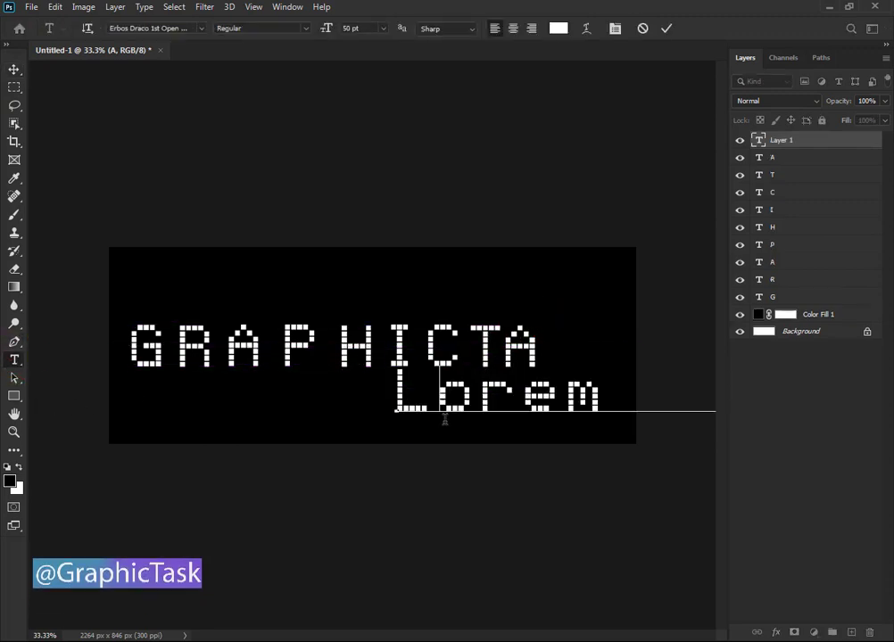
{"action": "type", "text": "S"}
{"action": "left_click", "coordinate": [12, 68]}
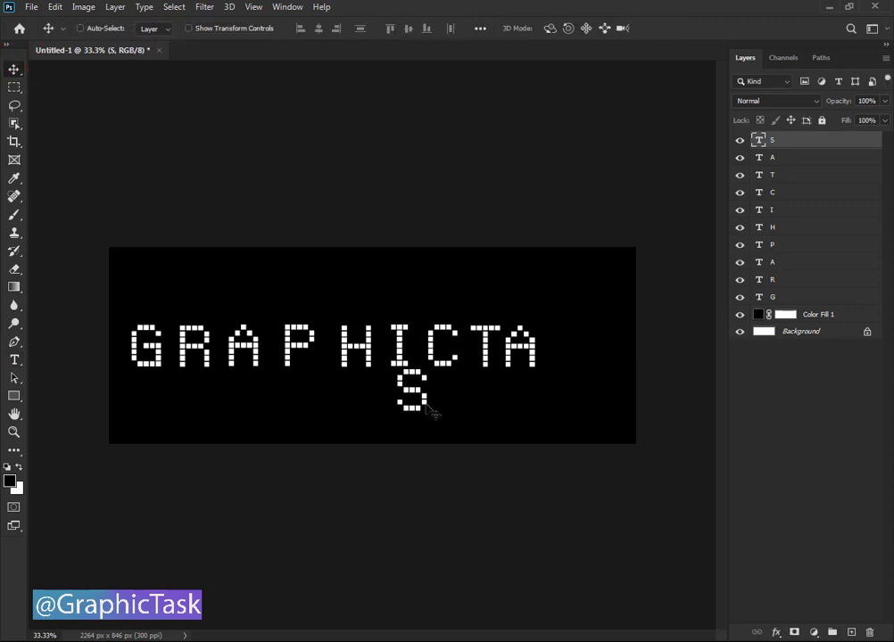
{"action": "left_click_drag", "start_coordinate": [427, 406], "coordinate": [572, 362]}
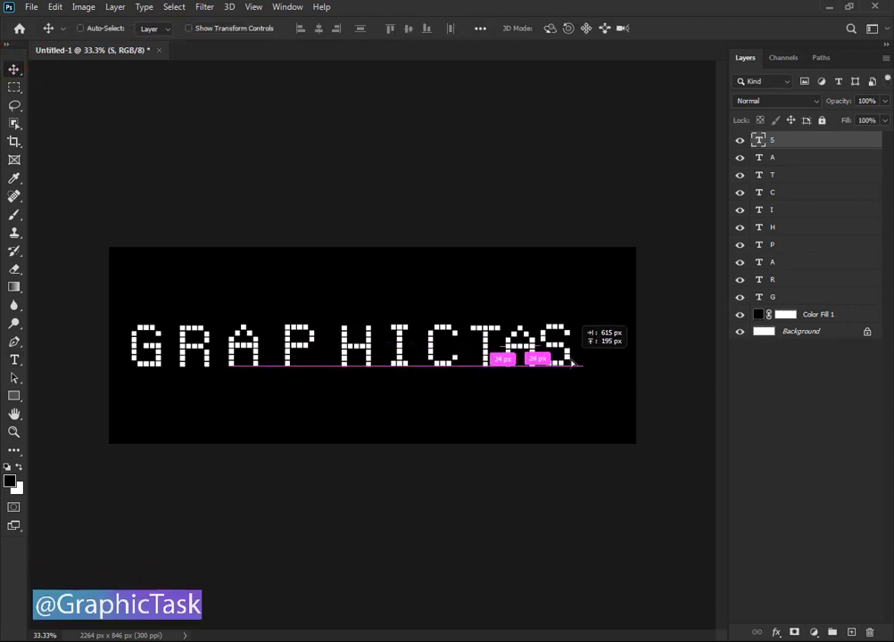
{"action": "left_click_drag", "start_coordinate": [572, 359], "coordinate": [574, 362]}
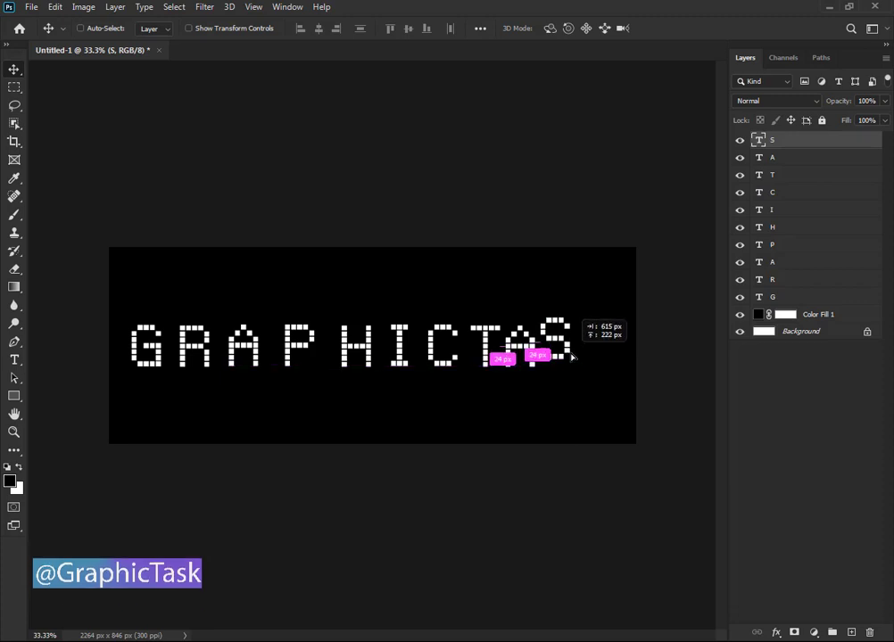
{"action": "left_click_drag", "start_coordinate": [572, 356], "coordinate": [573, 364]}
Add a K text layer and drag it into line after the S.
{"action": "left_click", "coordinate": [23, 359]}
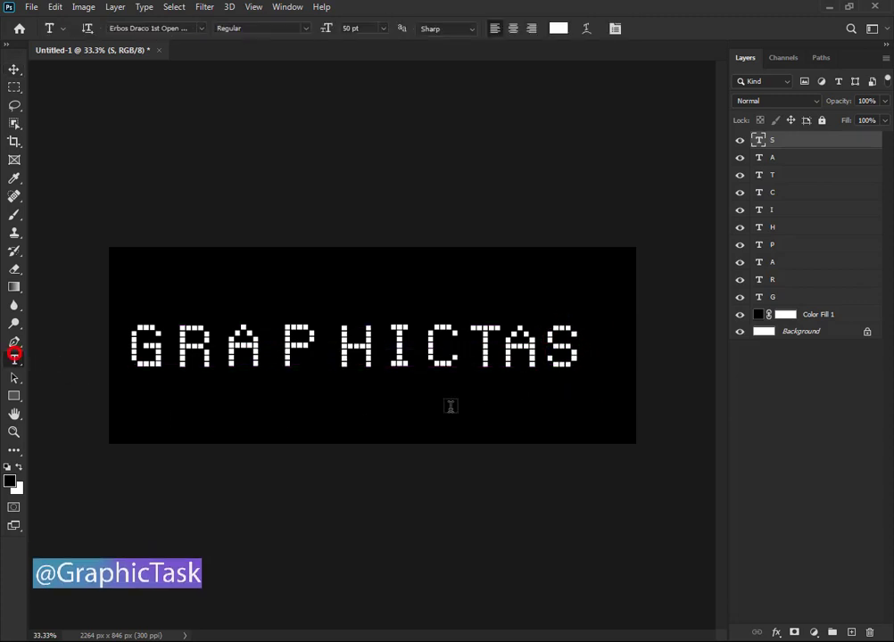
{"action": "left_click", "coordinate": [486, 405]}
{"action": "type", "text": "K"}
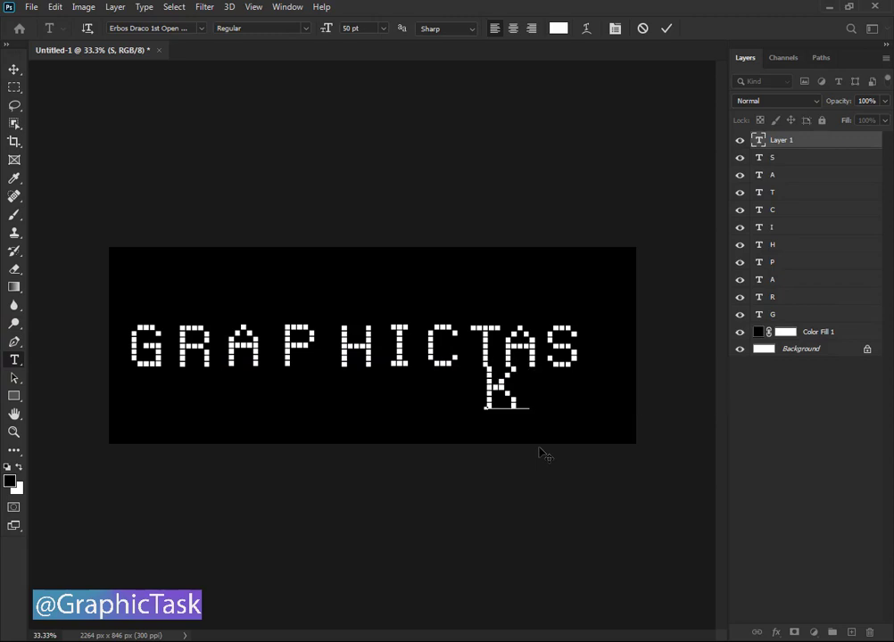
{"action": "left_click", "coordinate": [14, 68]}
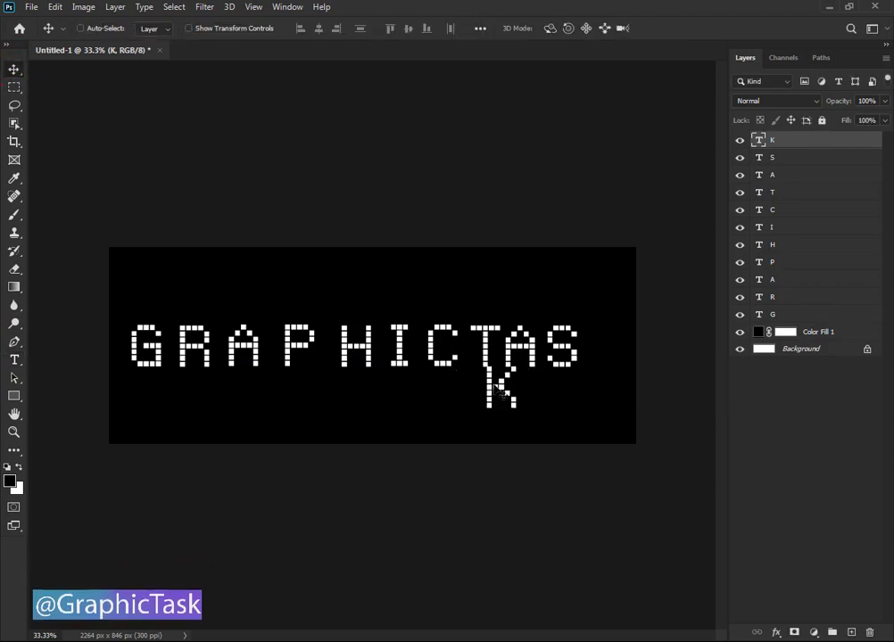
{"action": "left_click_drag", "start_coordinate": [489, 367], "coordinate": [609, 345]}
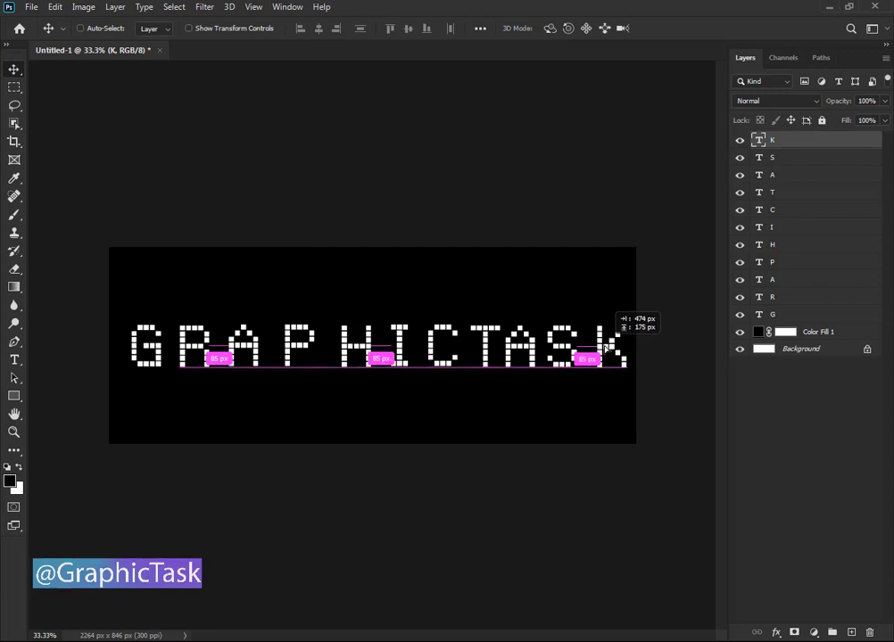
{"action": "left_click_drag", "start_coordinate": [606, 345], "coordinate": [598, 346]}
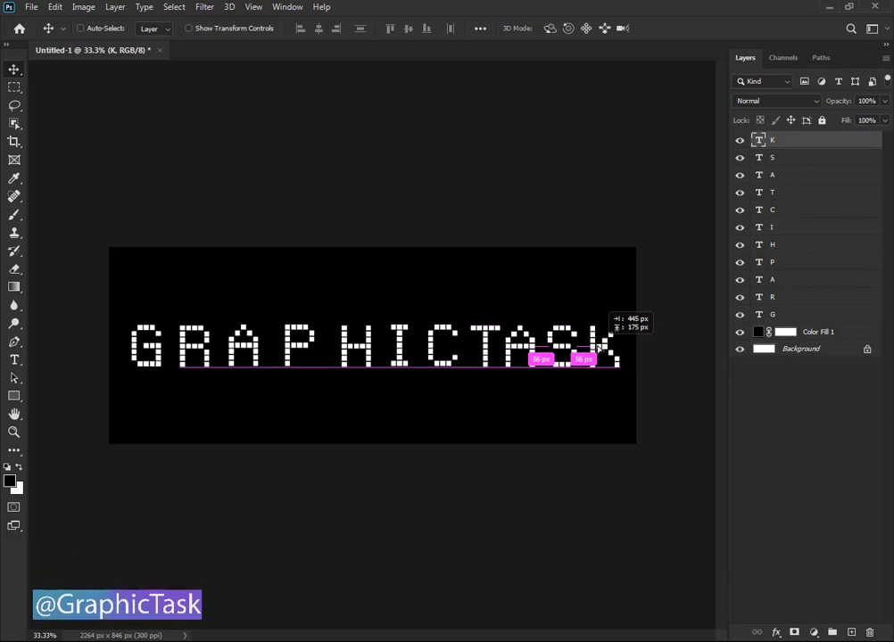
{"action": "left_click_drag", "start_coordinate": [599, 345], "coordinate": [599, 347]}
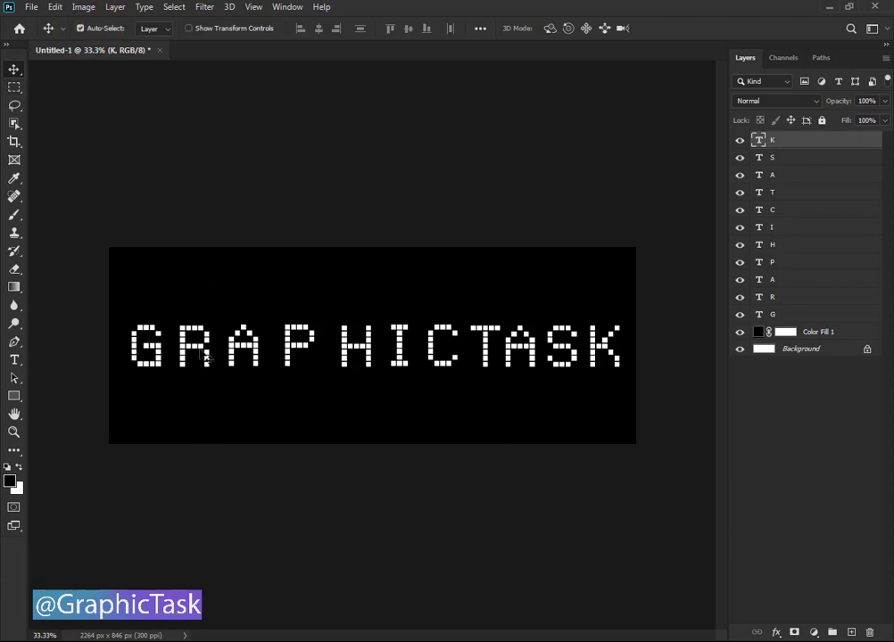
Drag the R, A, P, H, I and C letters left to tighten GRAPHIC.
{"action": "left_click", "coordinate": [235, 352]}
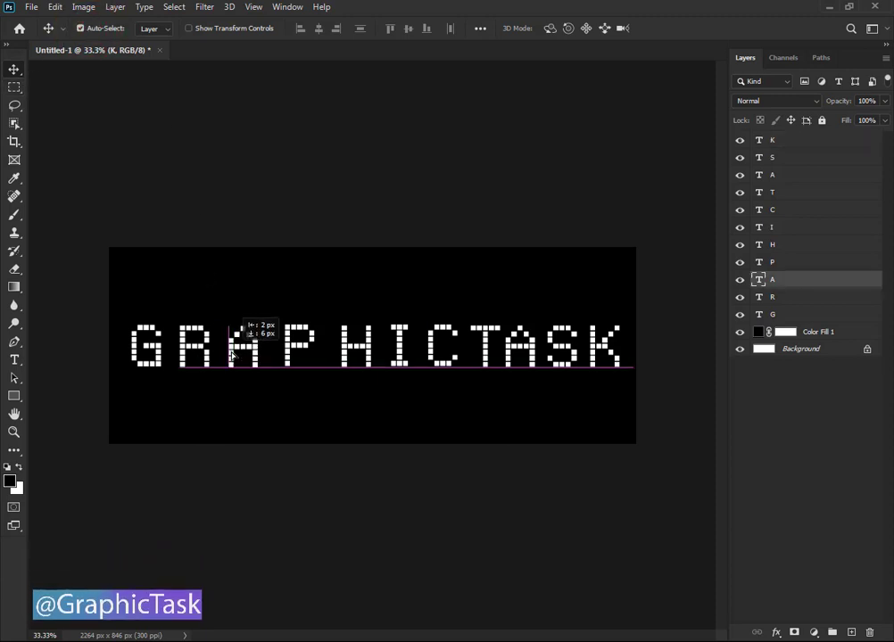
{"action": "left_click_drag", "start_coordinate": [232, 356], "coordinate": [191, 351]}
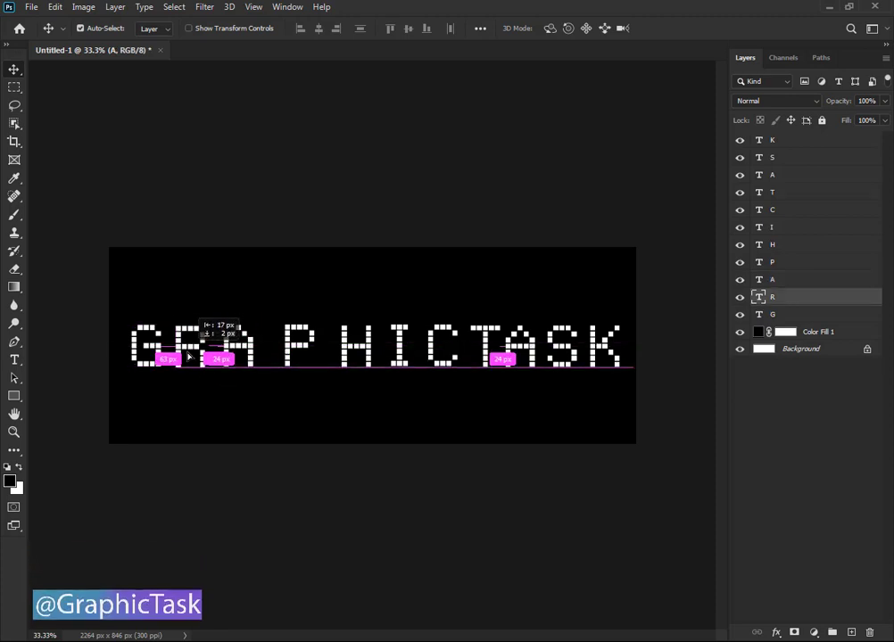
{"action": "left_click_drag", "start_coordinate": [188, 355], "coordinate": [189, 354]}
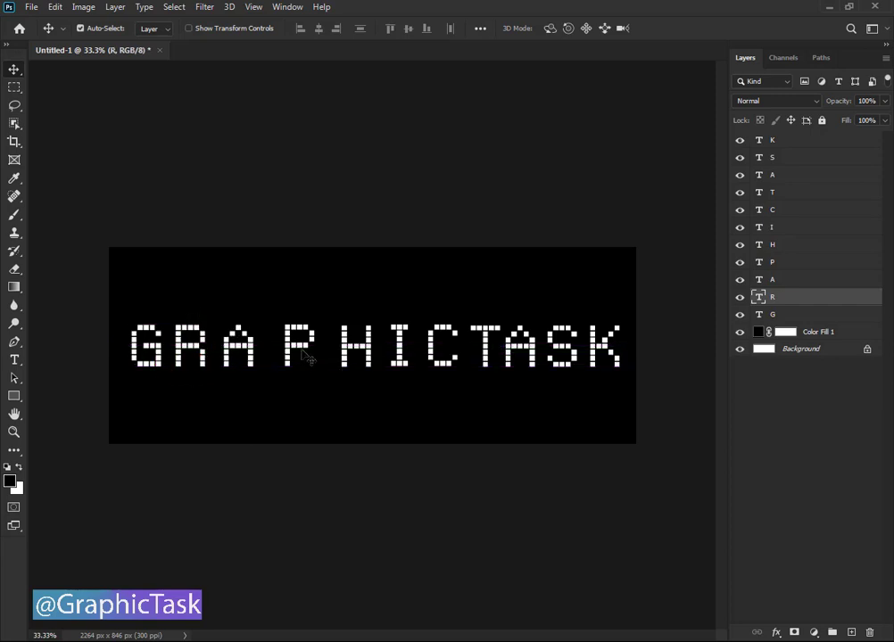
{"action": "left_click_drag", "start_coordinate": [299, 355], "coordinate": [279, 354]}
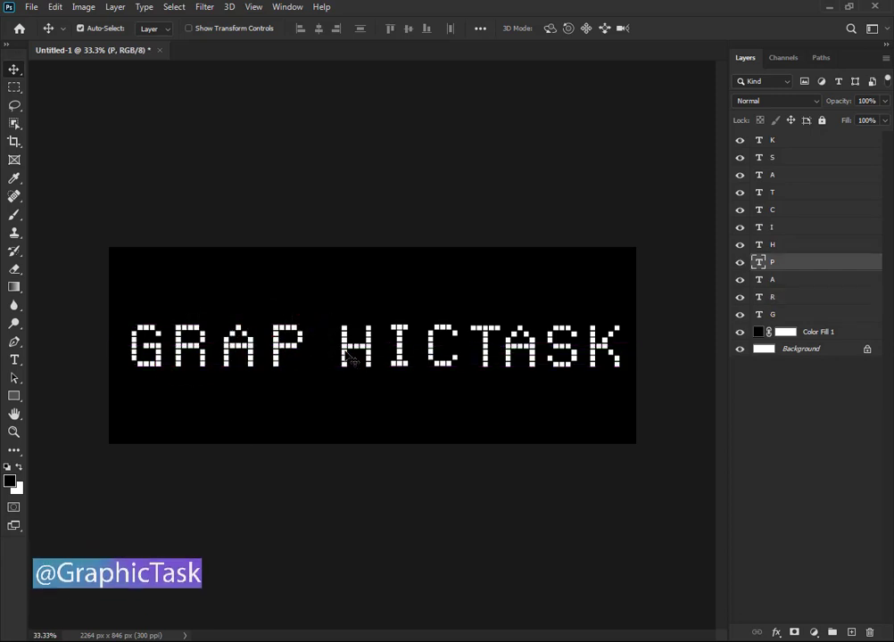
{"action": "left_click_drag", "start_coordinate": [349, 357], "coordinate": [323, 351]}
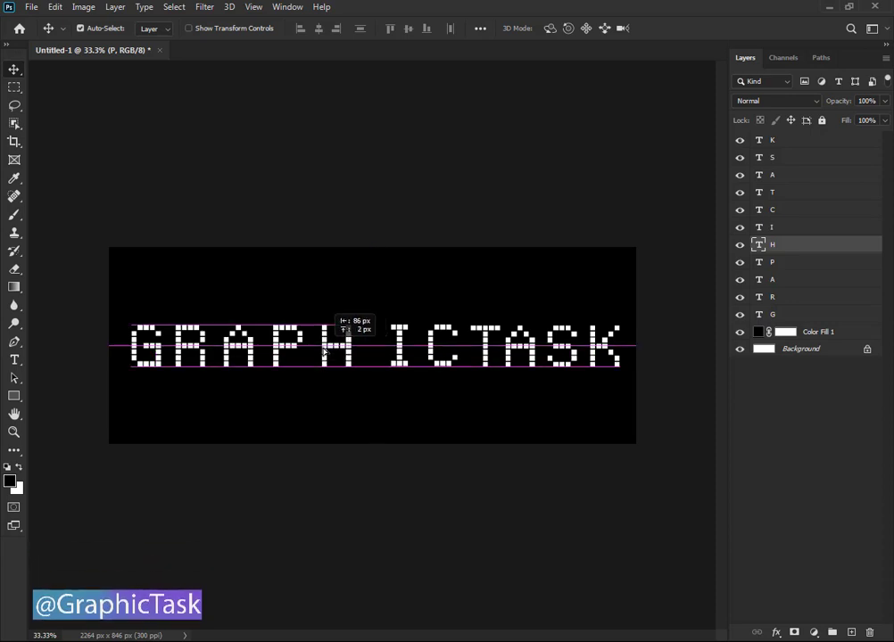
{"action": "left_click_drag", "start_coordinate": [321, 352], "coordinate": [321, 352]}
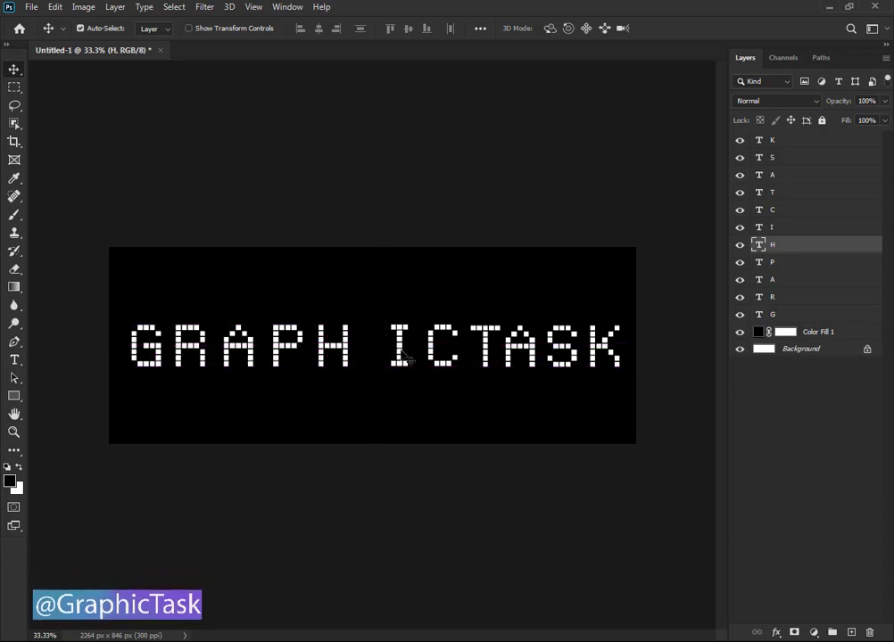
{"action": "left_click_drag", "start_coordinate": [398, 353], "coordinate": [375, 355]}
{"action": "mouse_move", "coordinate": [429, 356]}
{"action": "left_mouse_down"}
{"action": "mouse_move", "coordinate": [394, 360]}
{"action": "mouse_move", "coordinate": [411, 360]}
{"action": "left_mouse_up"}
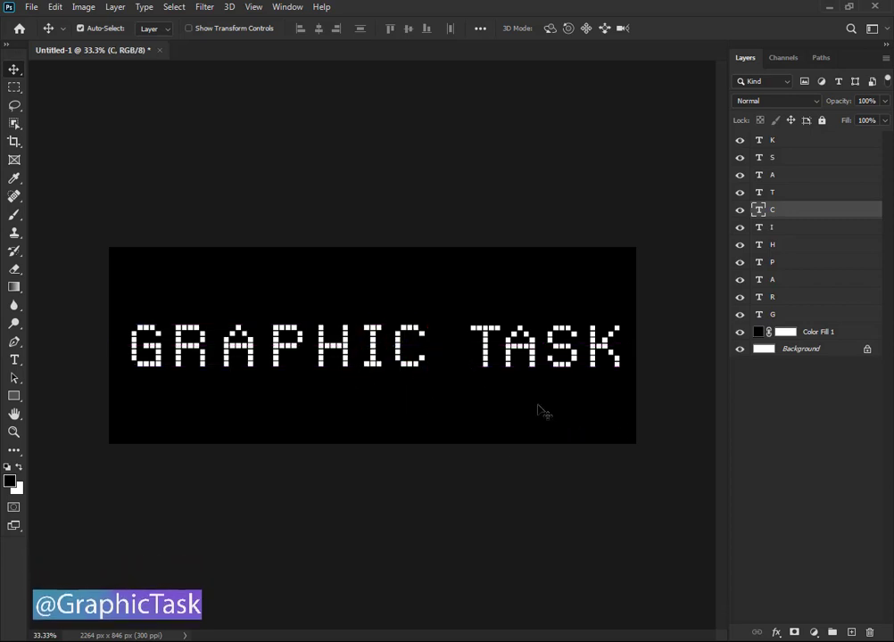
Nudge T, A, S and K left together to narrow the gap after GRAPHIC, then select G.
{"action": "left_click_drag", "start_coordinate": [464, 460], "coordinate": [680, 258]}
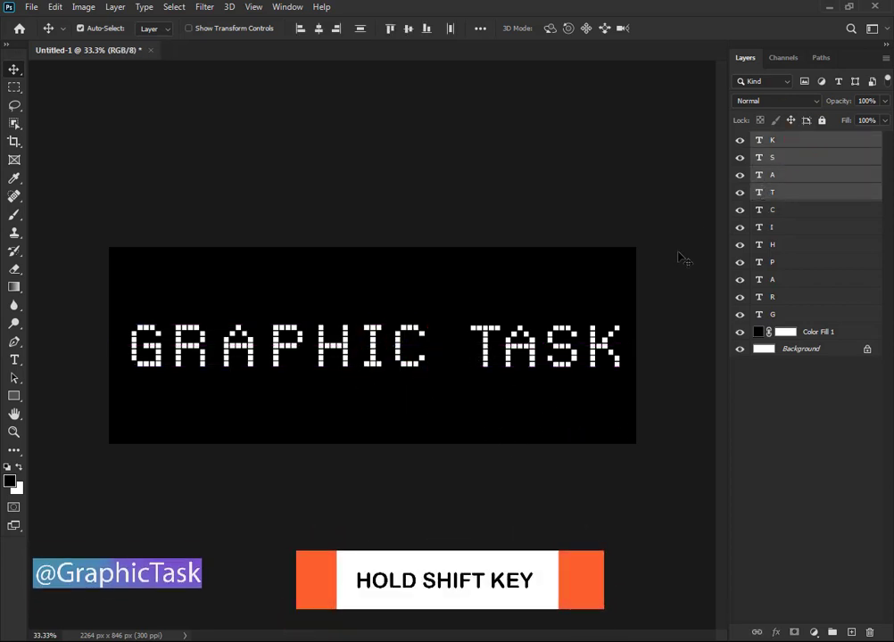
{"action": "key", "text": "shift+Left"}
{"action": "key", "text": "shift+Left"}
{"action": "key", "text": "shift+Left"}
{"action": "key", "text": "shift+Left"}
{"action": "key", "text": "shift+Left"}
{"action": "key", "text": "shift+Left"}
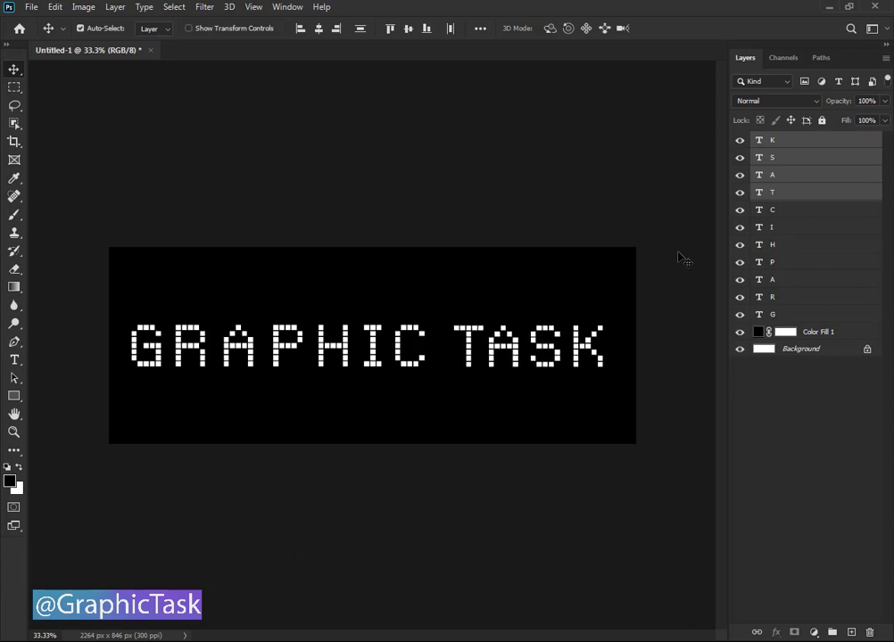
{"action": "key", "text": "shift+Left"}
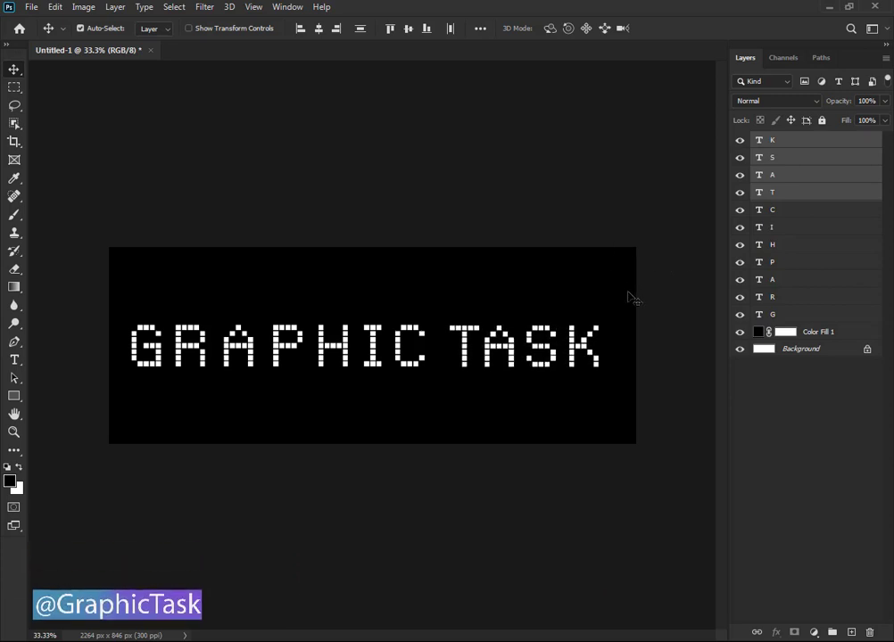
{"action": "left_click", "coordinate": [142, 102]}
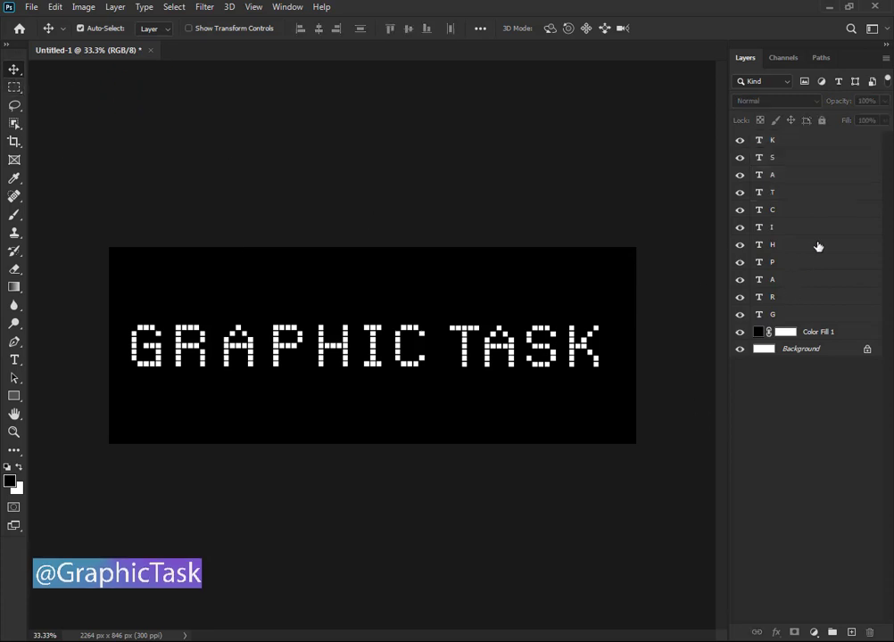
{"action": "left_click", "coordinate": [803, 315]}
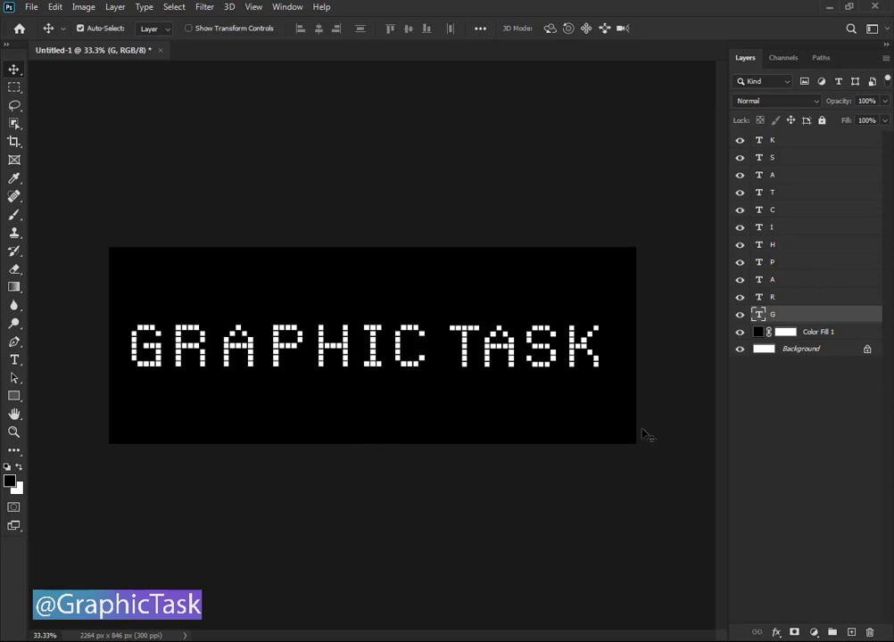
Give the G layer a #ff0000 Color Overlay effect.
{"action": "left_click", "coordinate": [777, 632]}
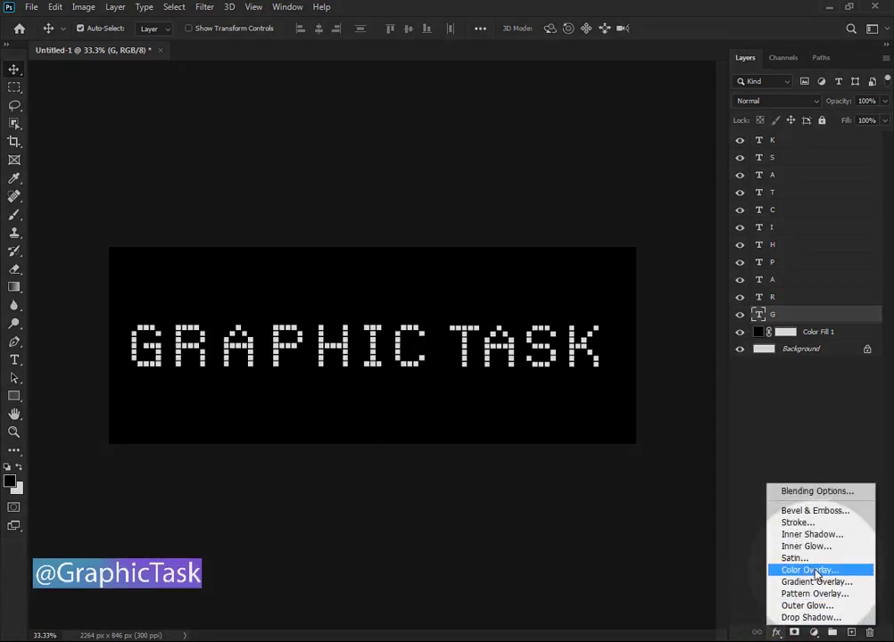
{"action": "left_click", "coordinate": [822, 569]}
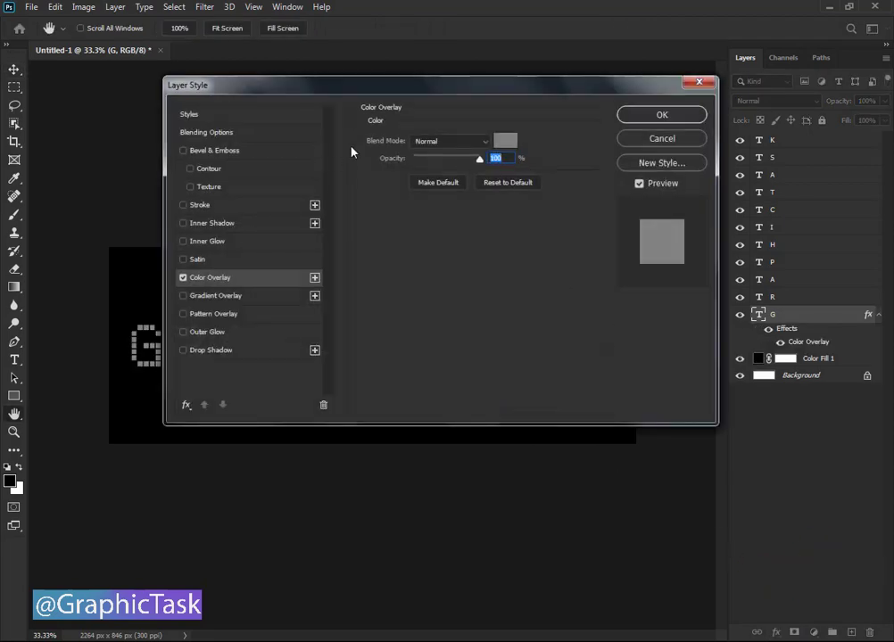
{"action": "left_click", "coordinate": [508, 136]}
{"action": "type", "text": "ff0000"}
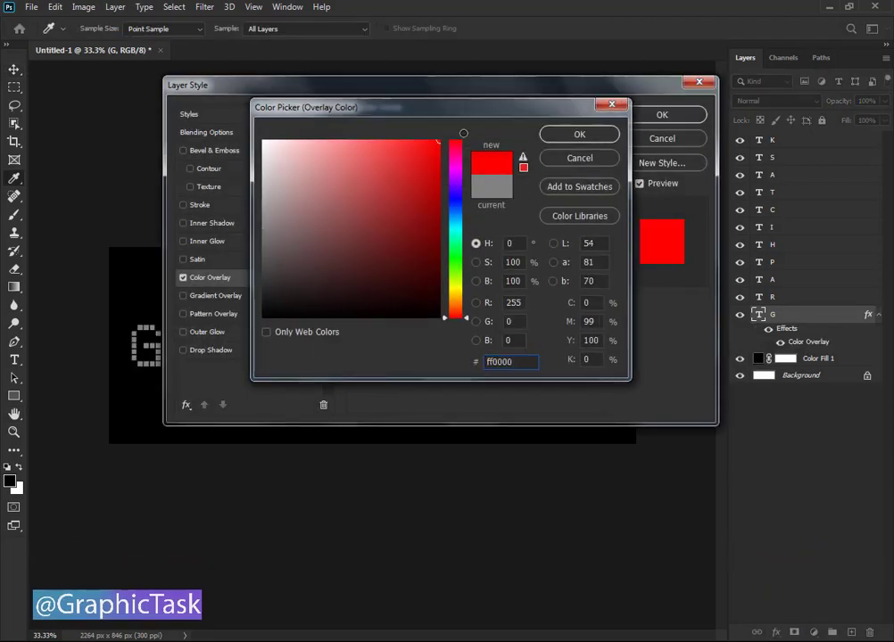
{"action": "left_click", "coordinate": [593, 134]}
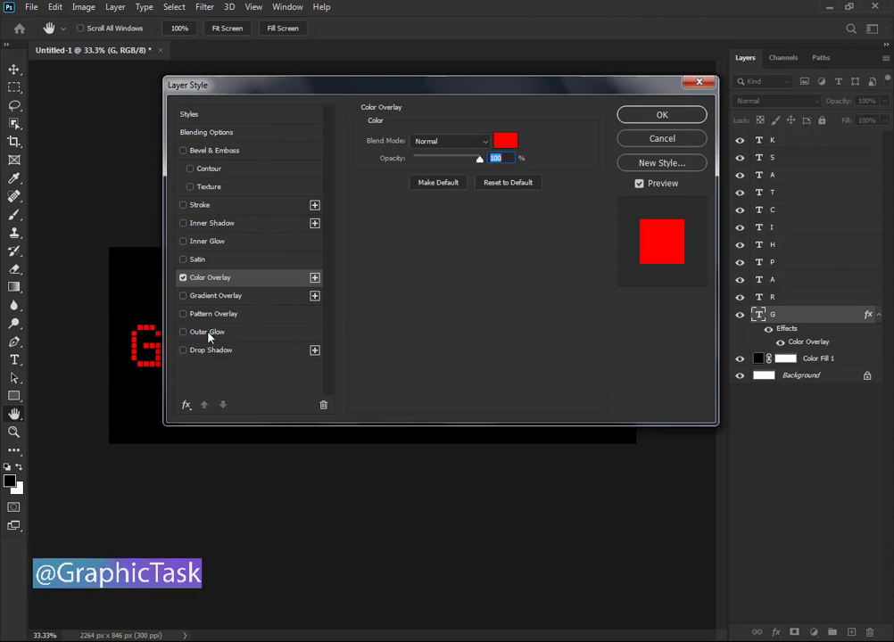
Add a Normal-mode ff0000 Outer Glow to G with 35 px size and 100% opacity.
{"action": "left_click", "coordinate": [183, 332]}
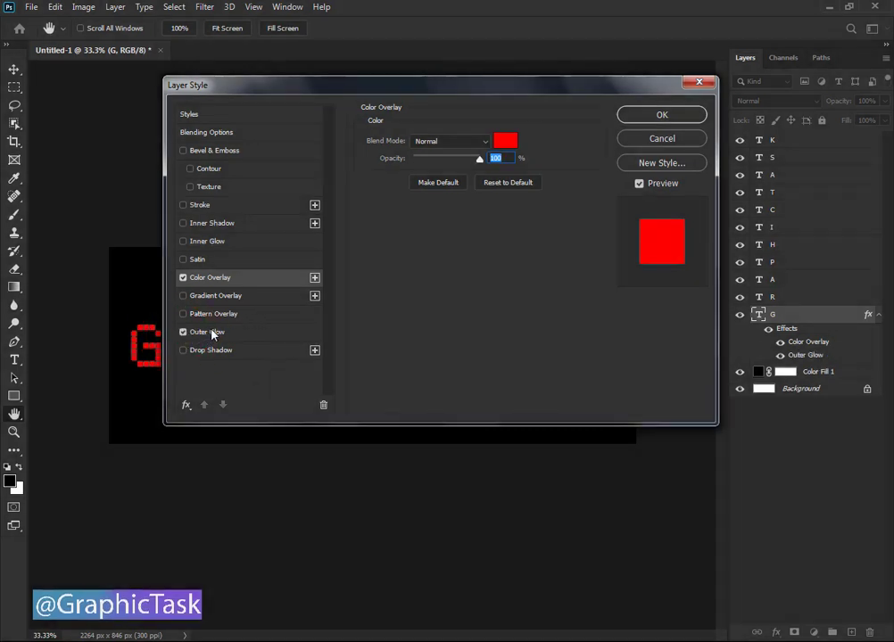
{"action": "left_click", "coordinate": [214, 332]}
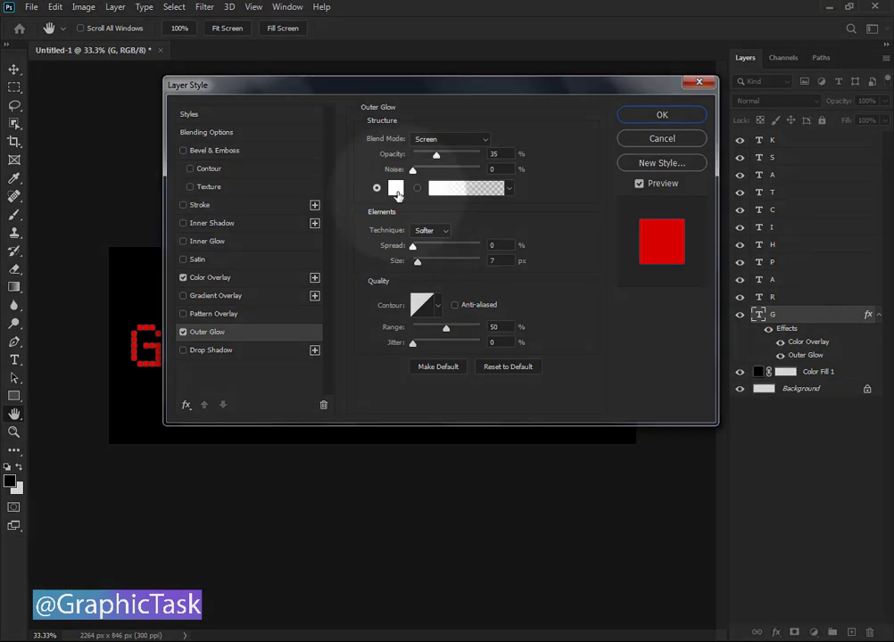
{"action": "left_click", "coordinate": [396, 187]}
{"action": "left_click", "coordinate": [438, 140]}
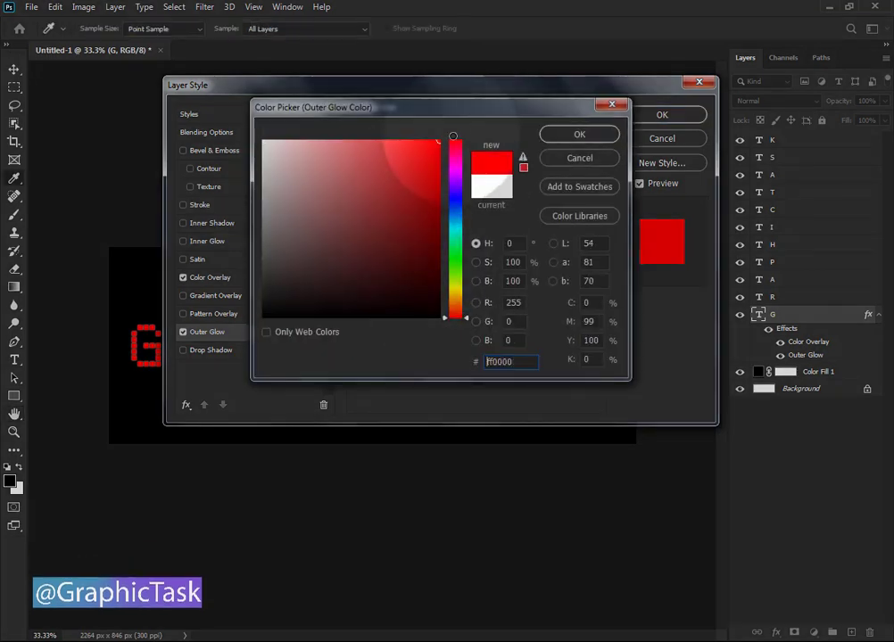
{"action": "left_click", "coordinate": [555, 133]}
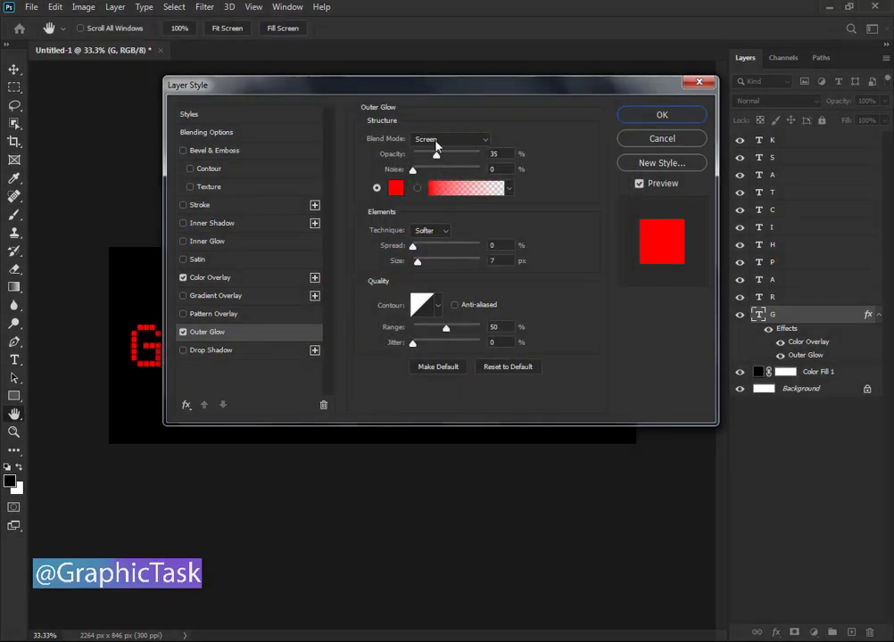
{"action": "left_click", "coordinate": [439, 139]}
{"action": "left_click", "coordinate": [432, 150]}
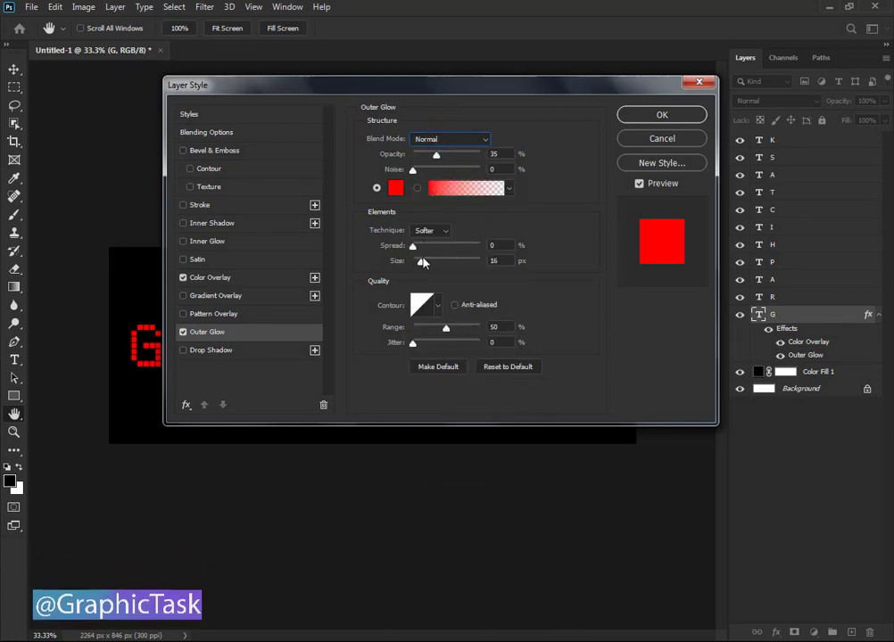
{"action": "left_click_drag", "start_coordinate": [427, 261], "coordinate": [432, 262]}
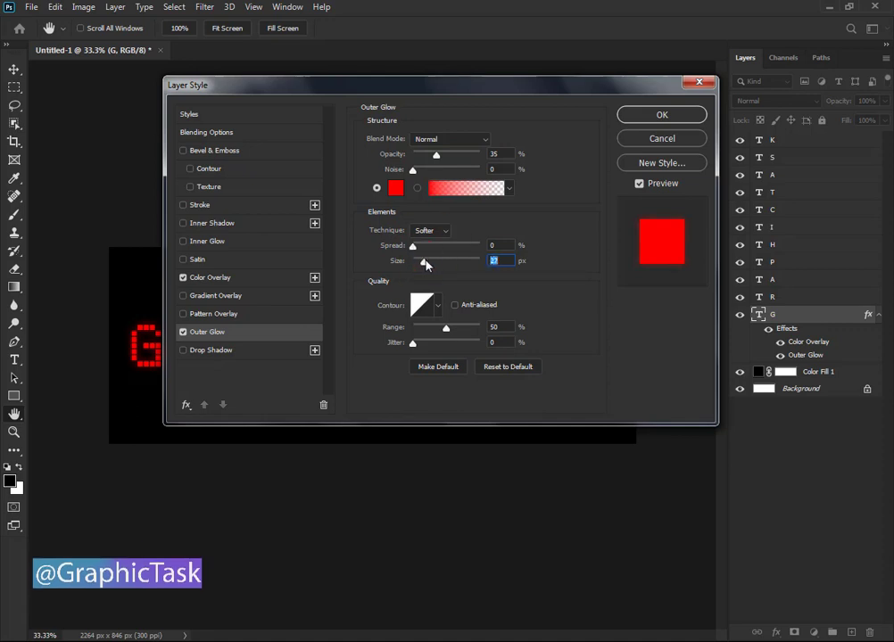
{"action": "left_click_drag", "start_coordinate": [425, 262], "coordinate": [428, 263]}
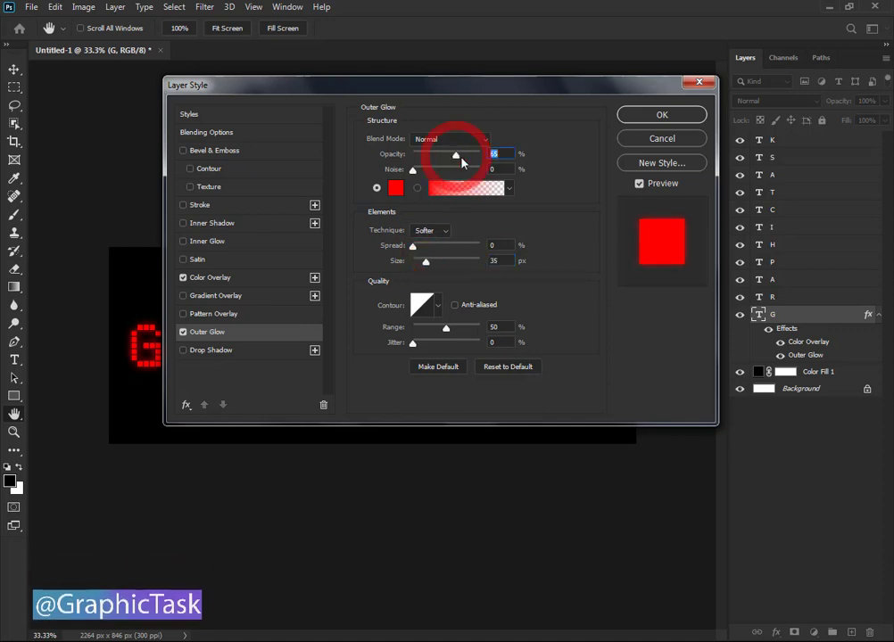
{"action": "left_click_drag", "start_coordinate": [461, 161], "coordinate": [496, 157]}
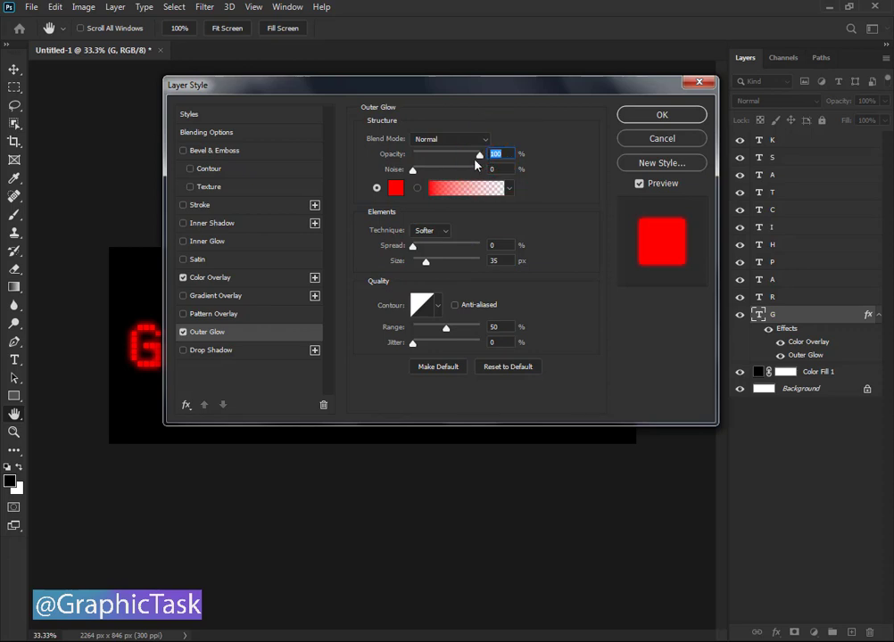
{"action": "left_click", "coordinate": [659, 116]}
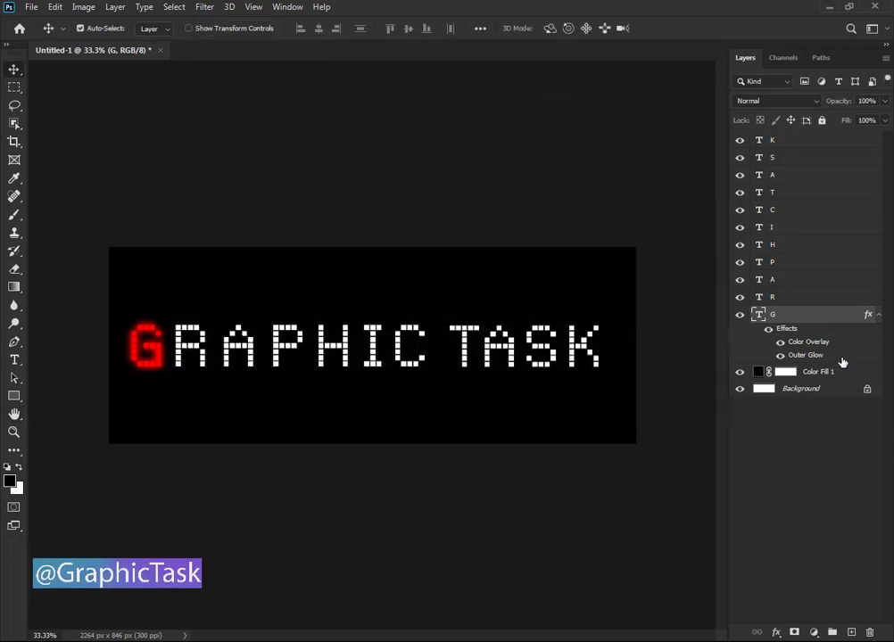
Copy the G layer style and paste it onto R, A, P and H.
{"action": "right_click", "coordinate": [867, 319]}
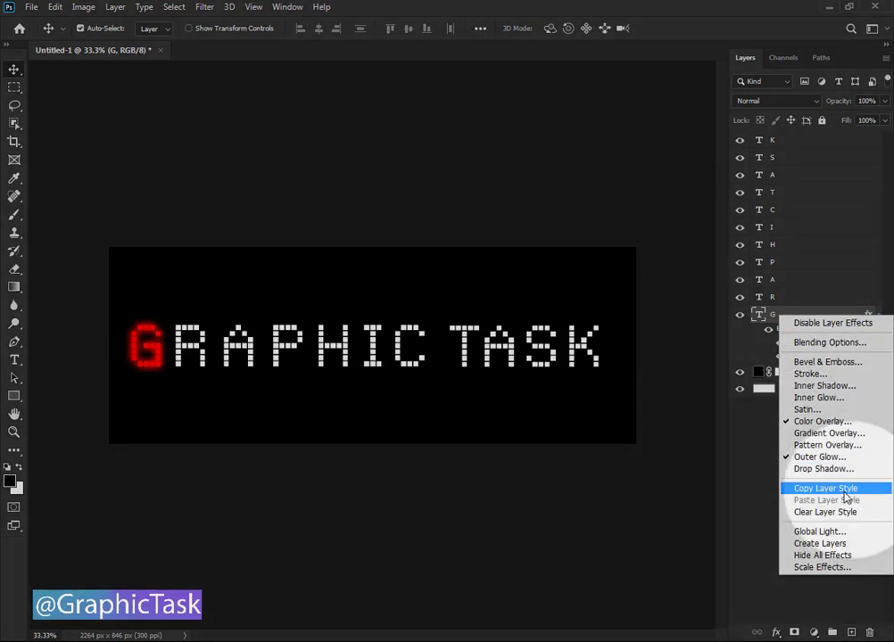
{"action": "left_click", "coordinate": [855, 492]}
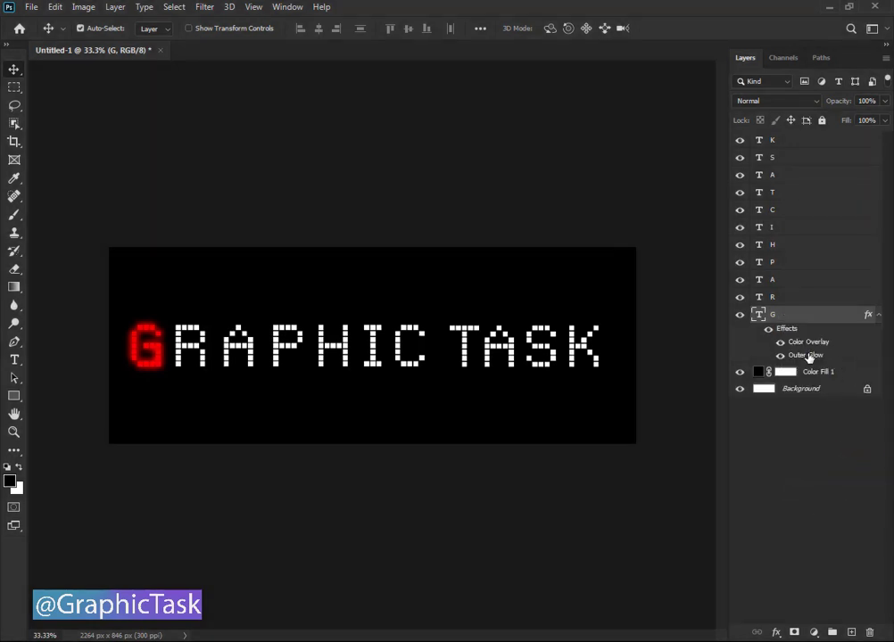
{"action": "left_click", "coordinate": [808, 300]}
{"action": "right_click", "coordinate": [810, 299]}
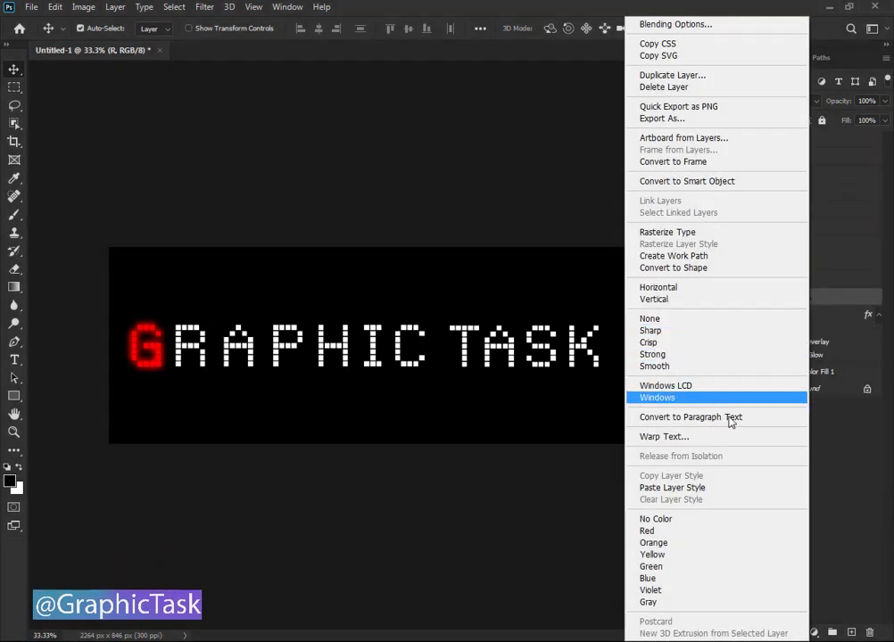
{"action": "left_click", "coordinate": [716, 496]}
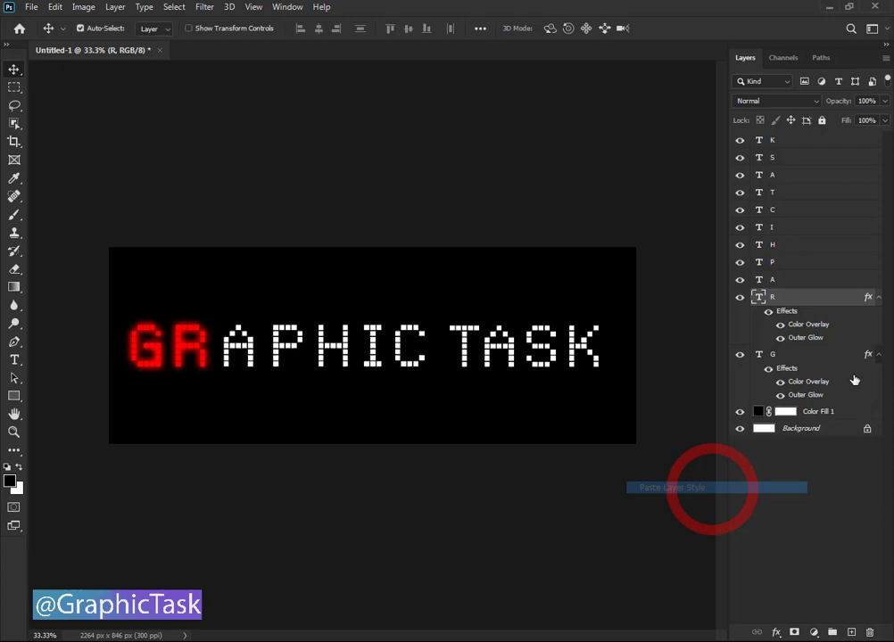
{"action": "right_click", "coordinate": [814, 284]}
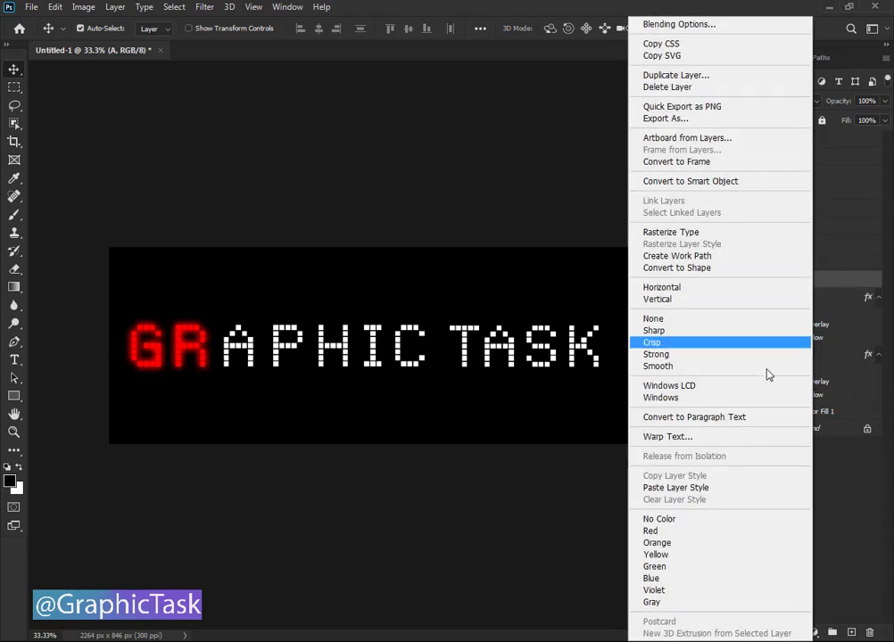
{"action": "left_click", "coordinate": [718, 486]}
{"action": "right_click", "coordinate": [810, 267]}
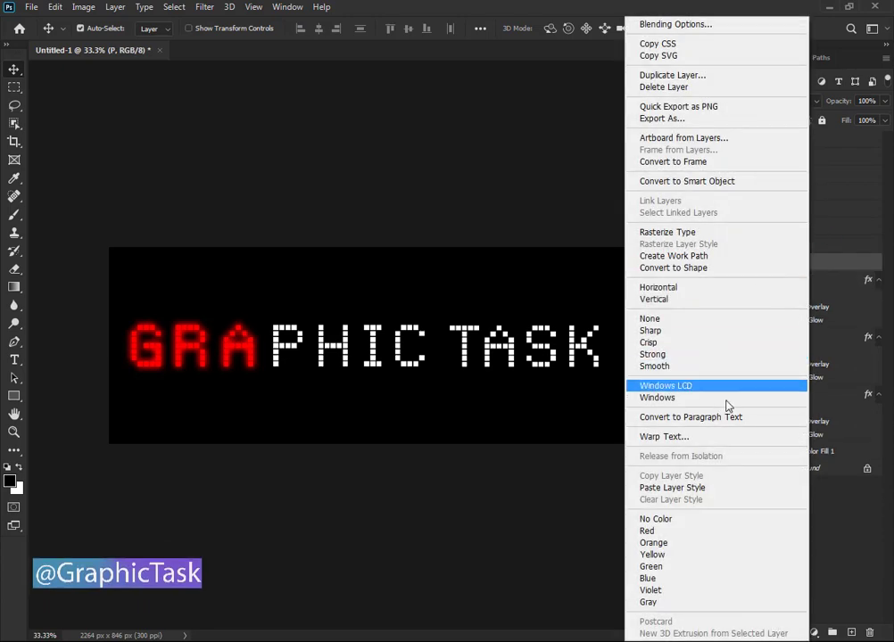
{"action": "left_click", "coordinate": [705, 490]}
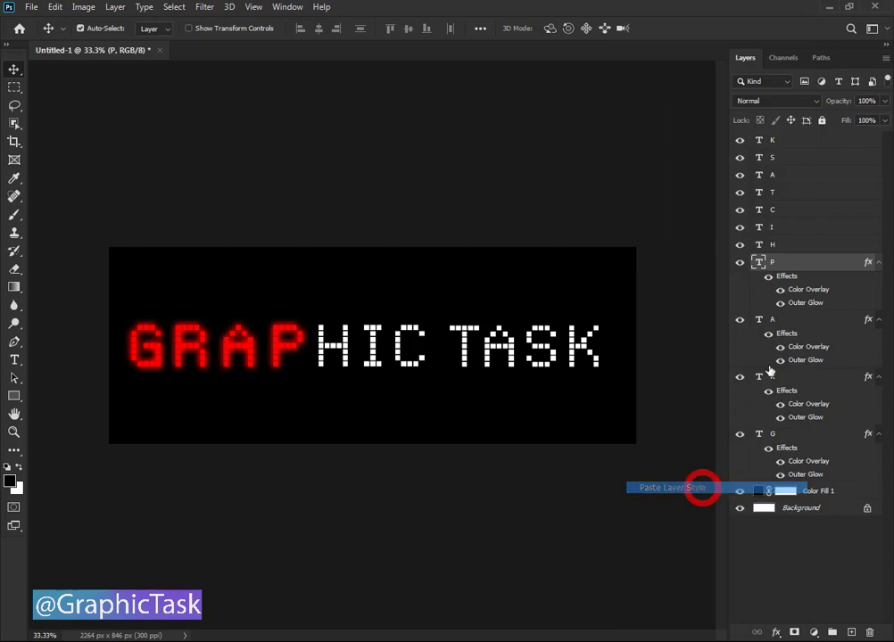
{"action": "right_click", "coordinate": [802, 249]}
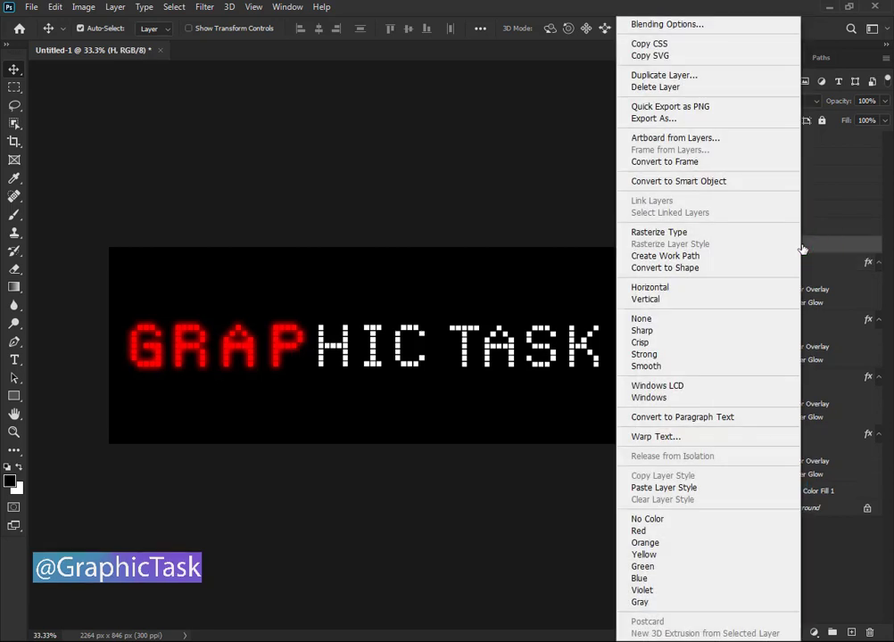
{"action": "left_click", "coordinate": [690, 489]}
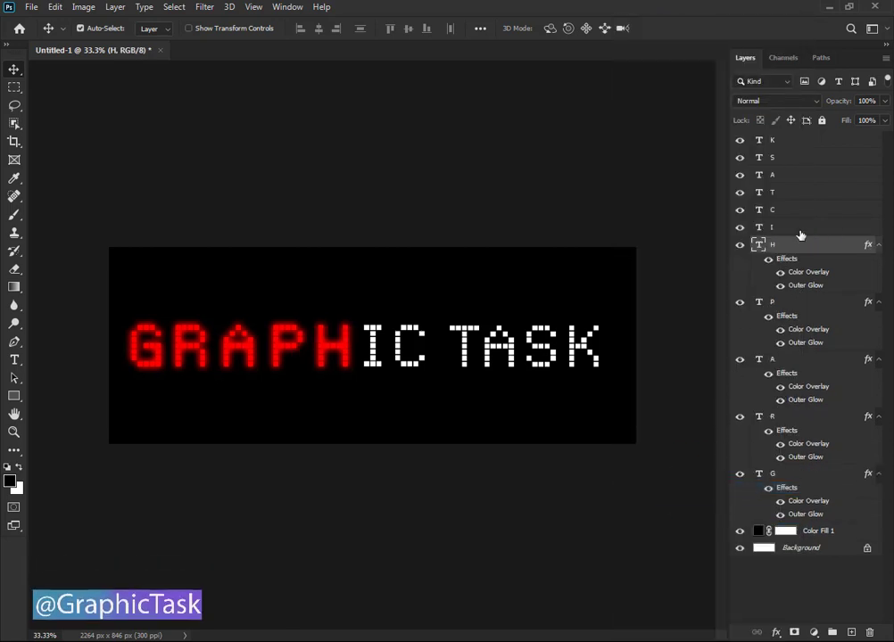
Paste the same style onto I, C, T, the second A, S and K.
{"action": "right_click", "coordinate": [800, 235]}
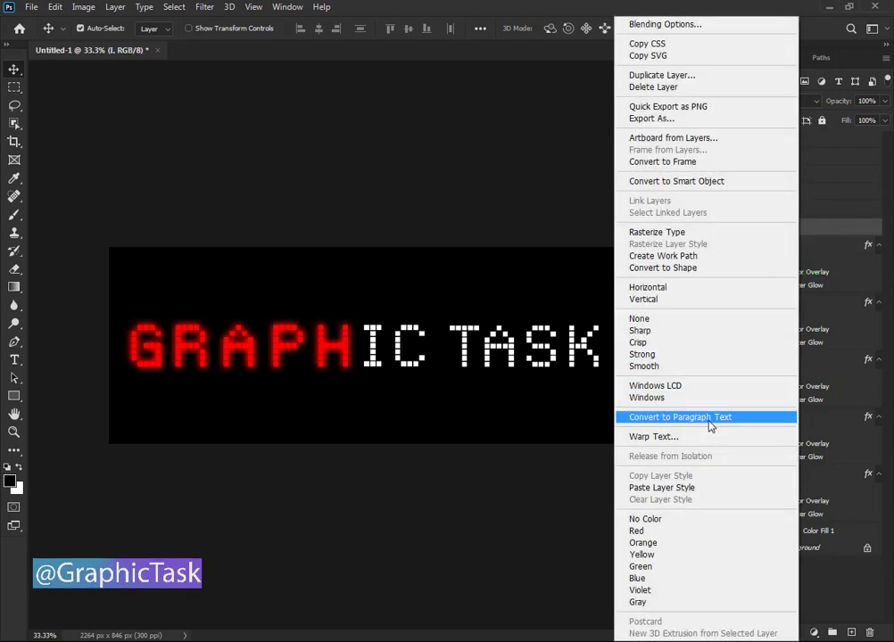
{"action": "left_click", "coordinate": [686, 489]}
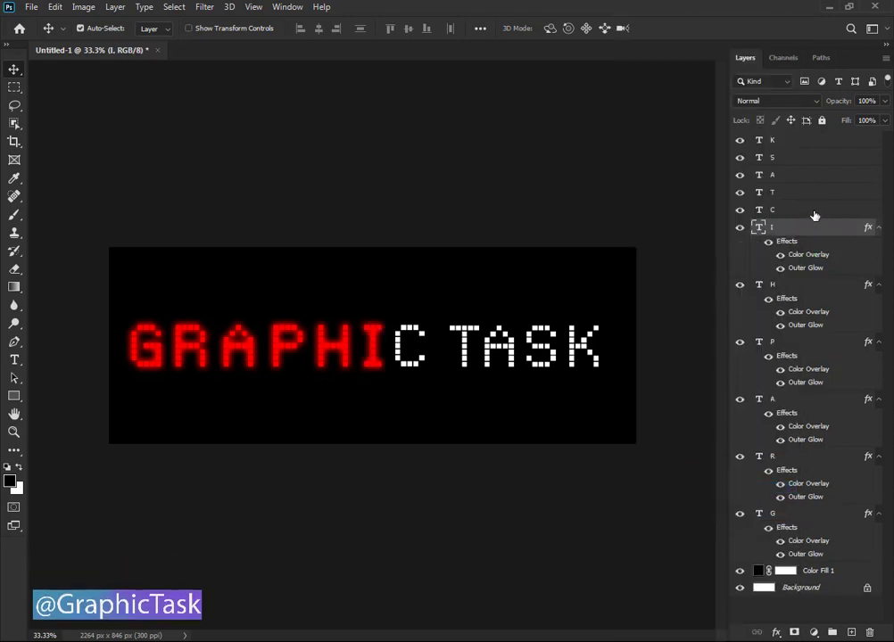
{"action": "right_click", "coordinate": [814, 210]}
{"action": "left_click", "coordinate": [748, 490]}
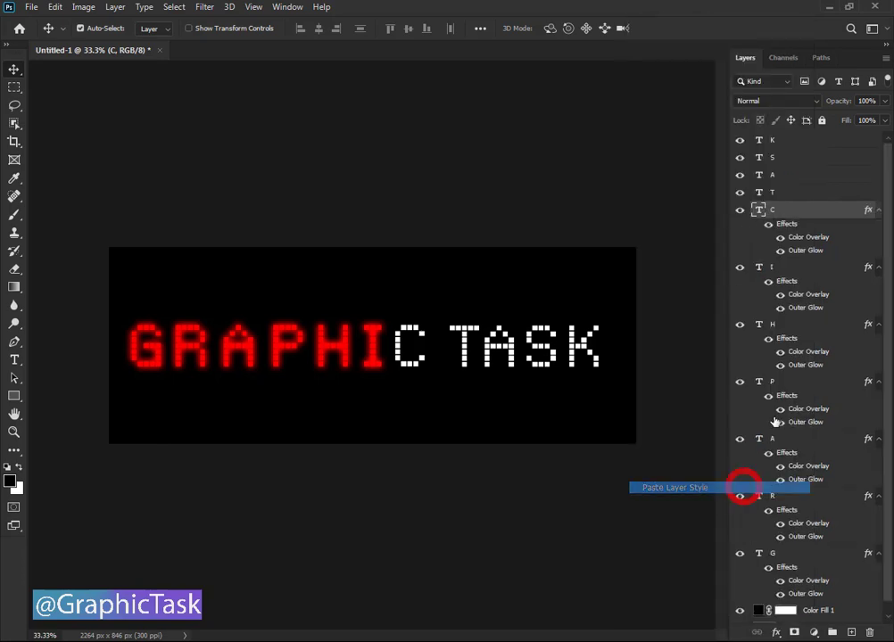
{"action": "right_click", "coordinate": [787, 192]}
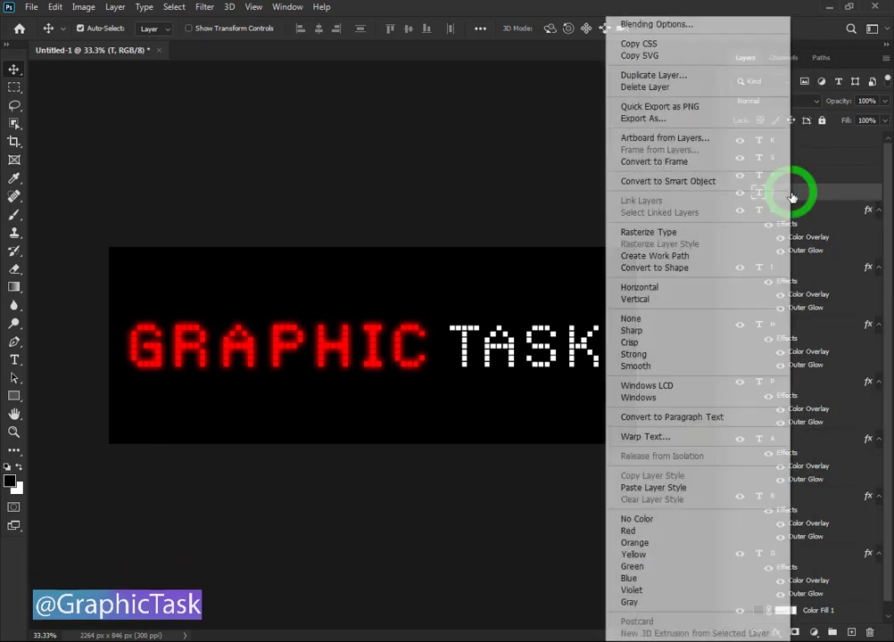
{"action": "left_click", "coordinate": [714, 490]}
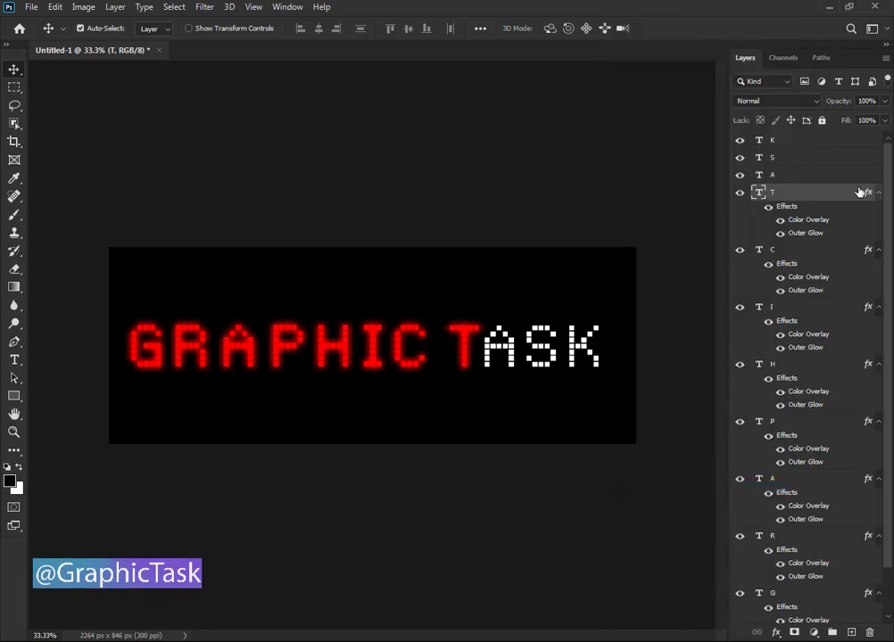
{"action": "right_click", "coordinate": [820, 177]}
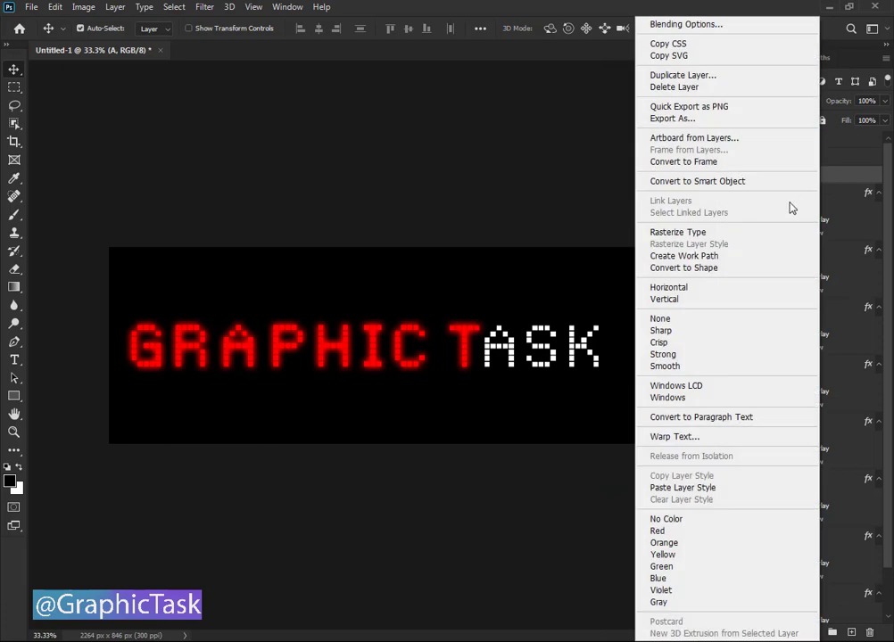
{"action": "left_click", "coordinate": [737, 489]}
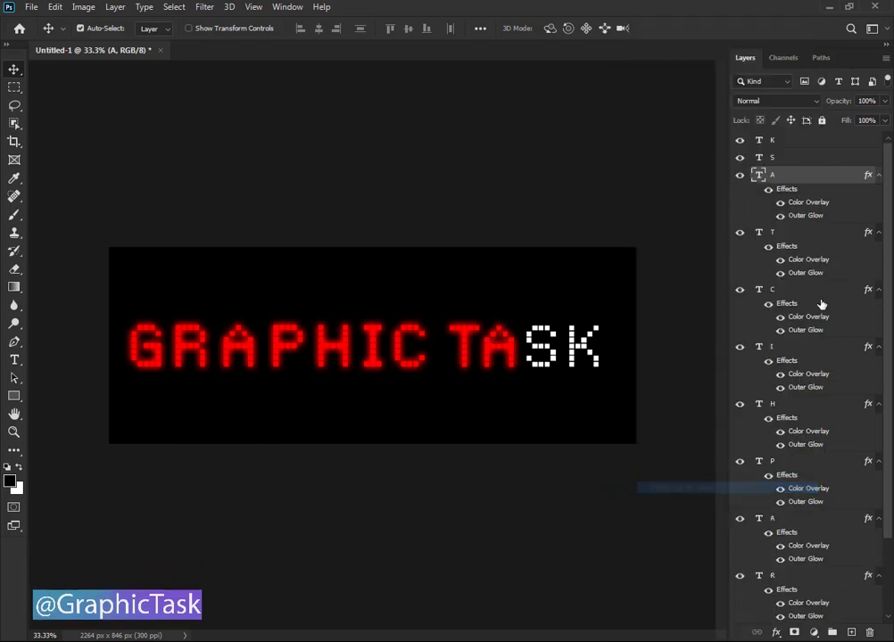
{"action": "right_click", "coordinate": [805, 162]}
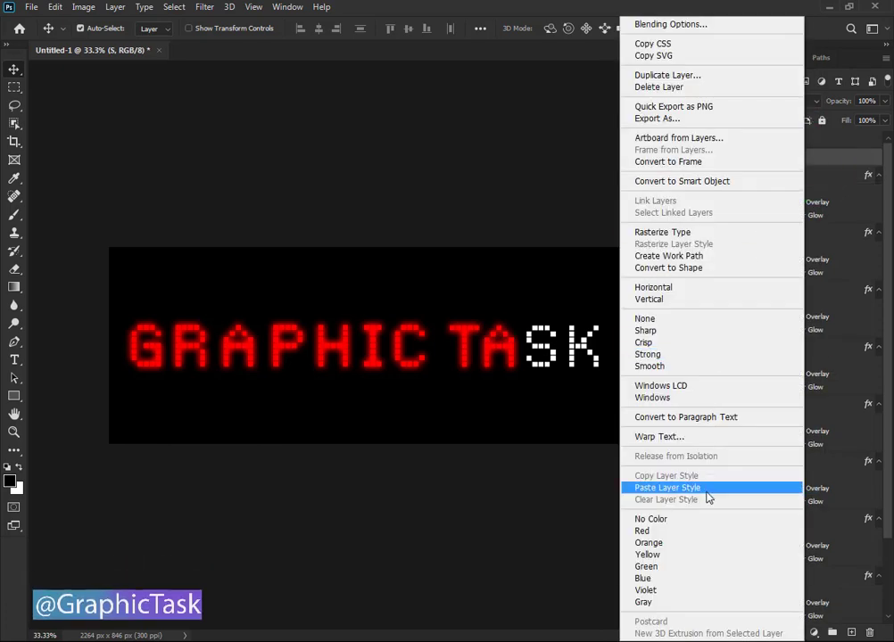
{"action": "left_click", "coordinate": [710, 485]}
{"action": "right_click", "coordinate": [814, 143]}
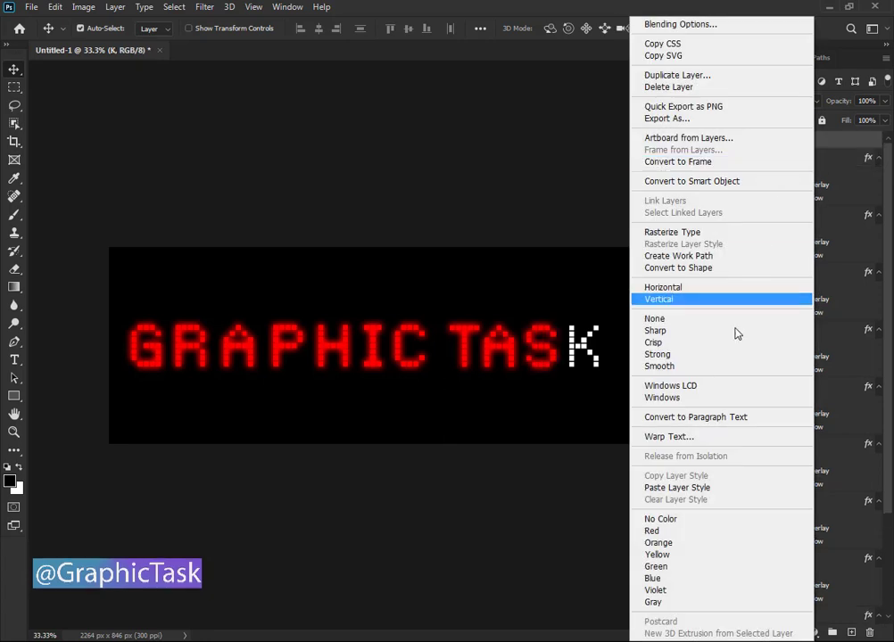
{"action": "left_click", "coordinate": [733, 489]}
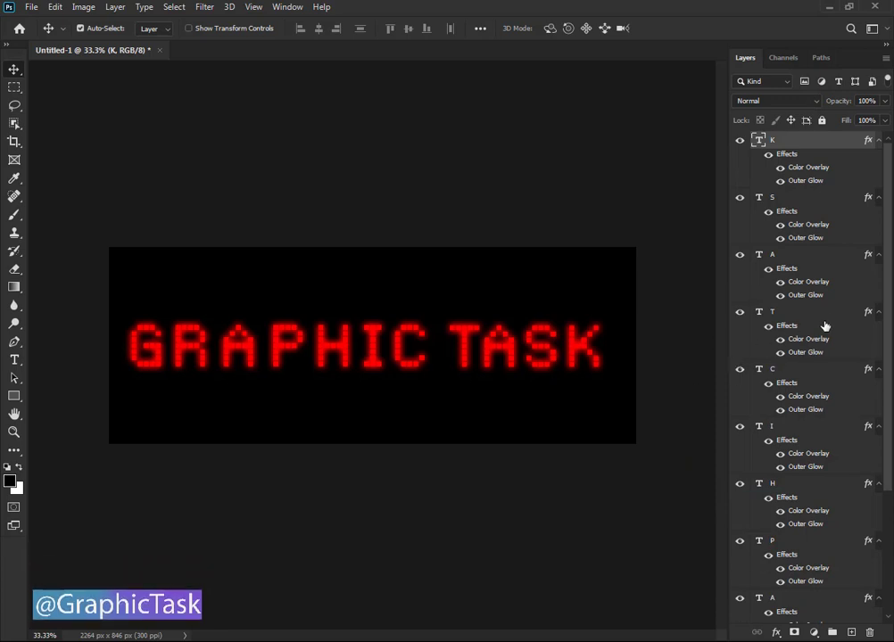
Collapse the effects lists of all eleven letter layers, K through G.
{"action": "left_click", "coordinate": [879, 141]}
{"action": "left_click", "coordinate": [879, 159]}
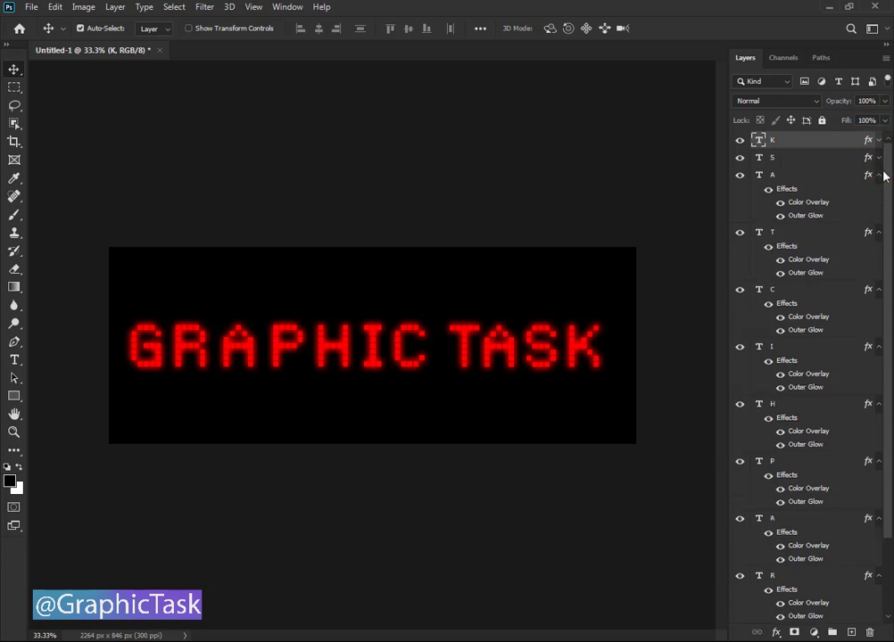
{"action": "left_click", "coordinate": [878, 175]}
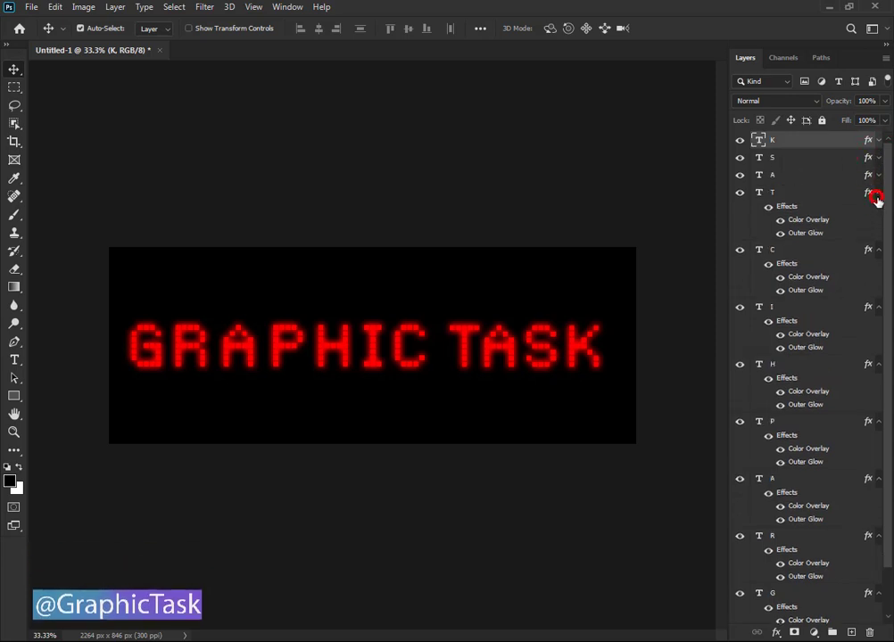
{"action": "left_click", "coordinate": [878, 193]}
{"action": "left_click", "coordinate": [879, 210]}
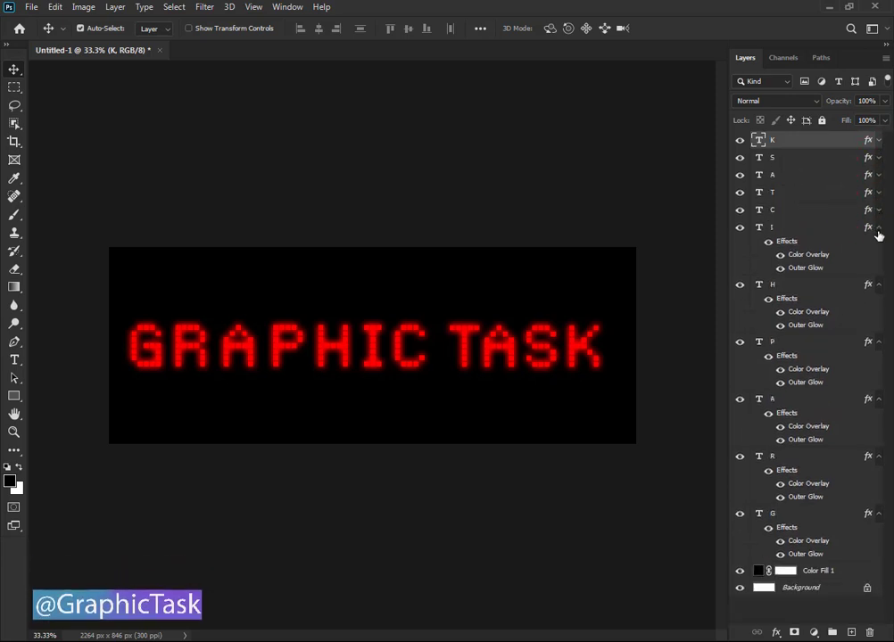
{"action": "left_click", "coordinate": [879, 228]}
{"action": "left_click", "coordinate": [879, 244]}
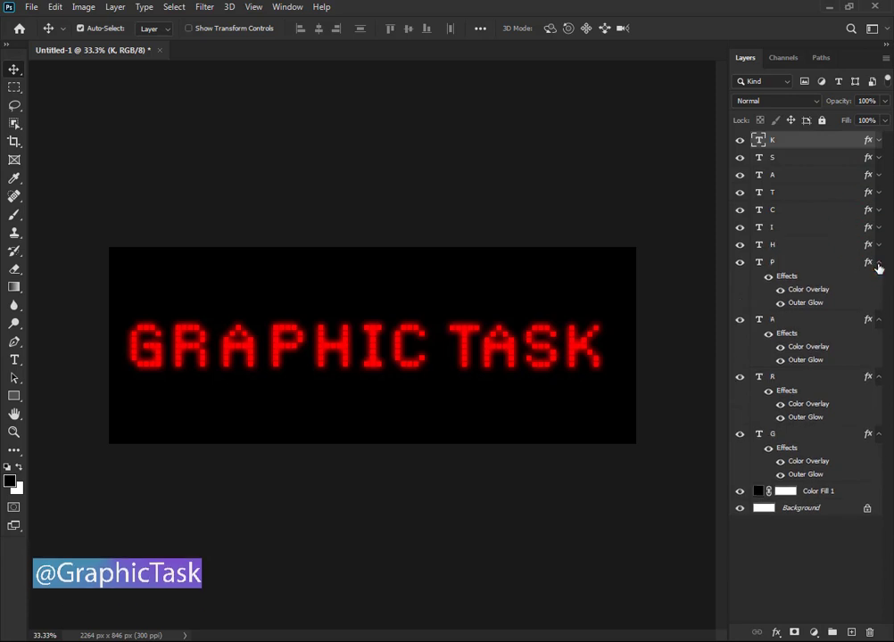
{"action": "left_click", "coordinate": [879, 262]}
{"action": "left_click", "coordinate": [879, 280]}
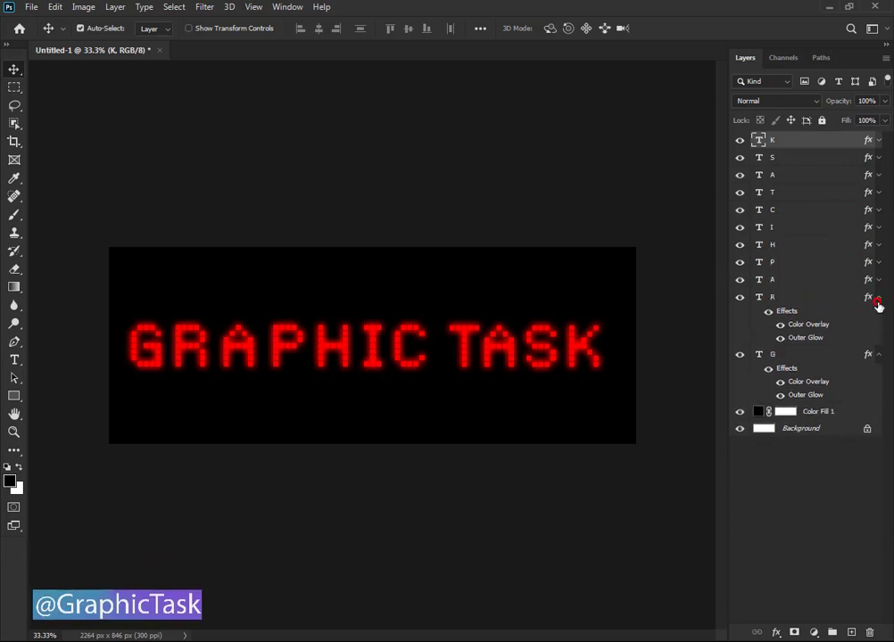
{"action": "left_click", "coordinate": [879, 297]}
{"action": "left_click", "coordinate": [878, 314]}
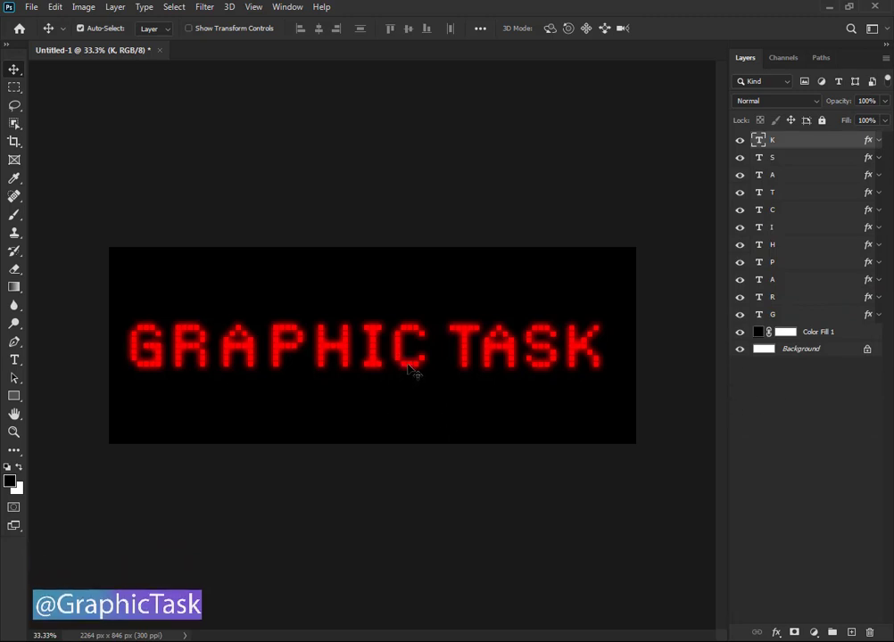
Nudge letter layers K to G right together with Shift+Right, then deselect them.
{"action": "left_click", "coordinate": [798, 323], "text": "shift"}
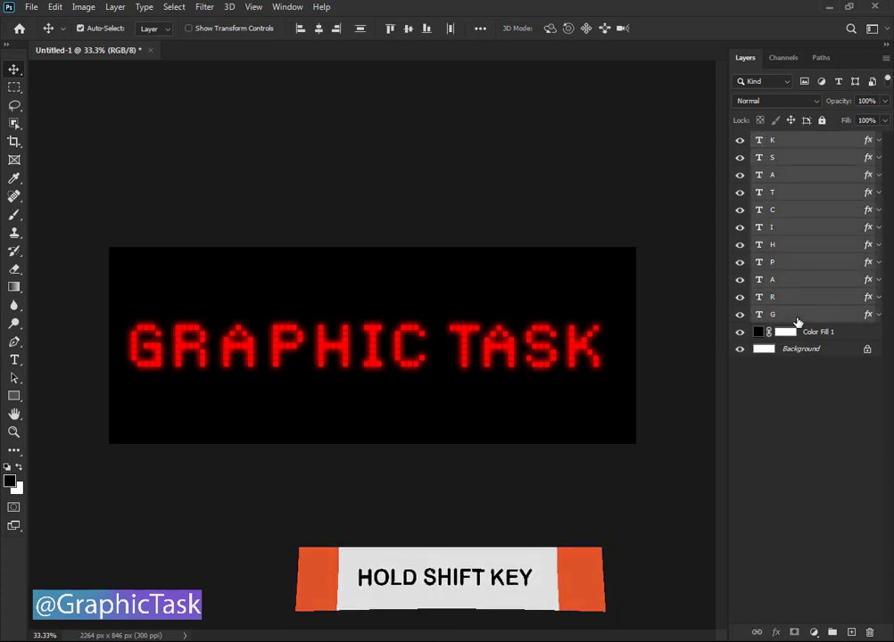
{"action": "key", "text": "shift+Right"}
{"action": "key", "text": "shift+Right"}
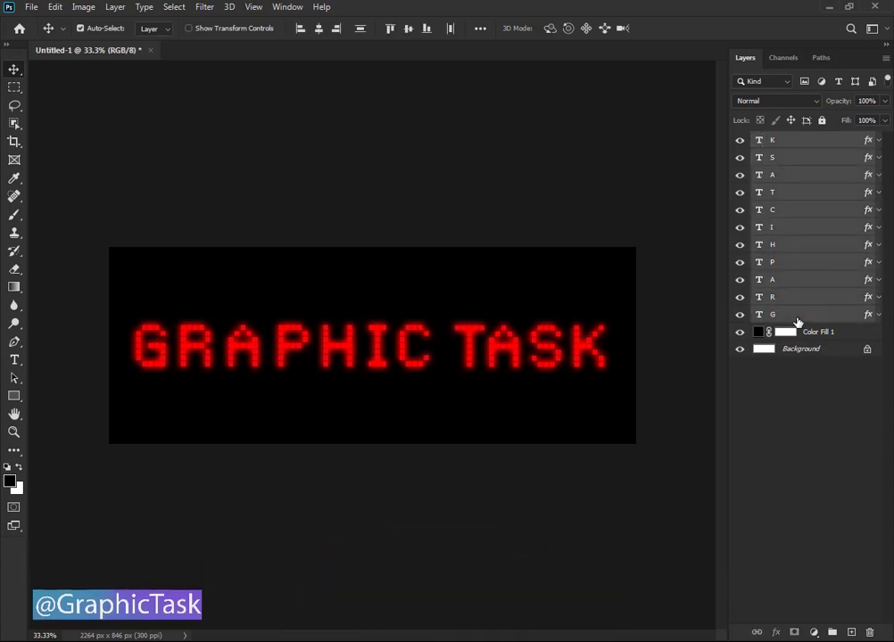
{"action": "left_click", "coordinate": [822, 438]}
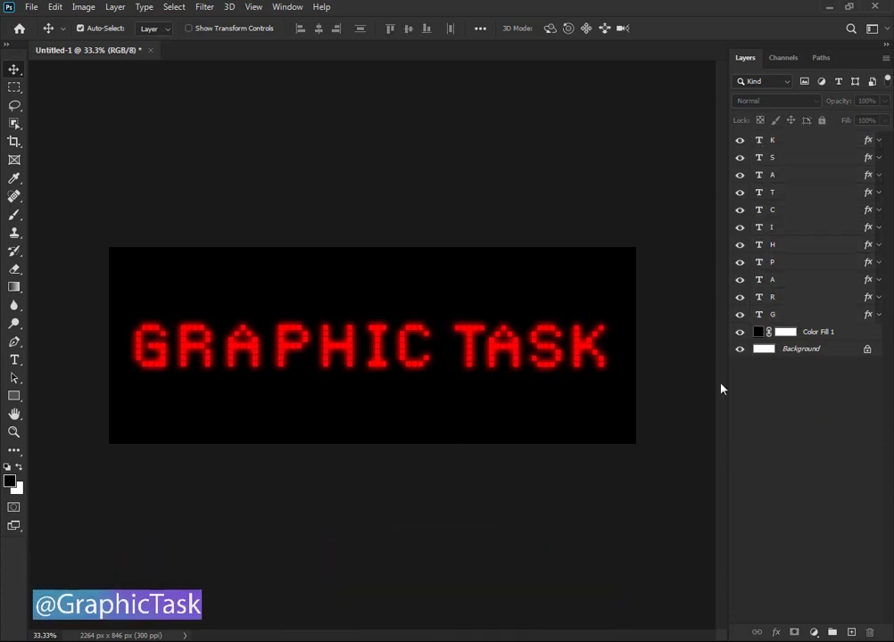
Show the Timeline panel and create a frame animation showing the full GRAPHIC TASK text.
{"action": "left_click", "coordinate": [287, 6]}
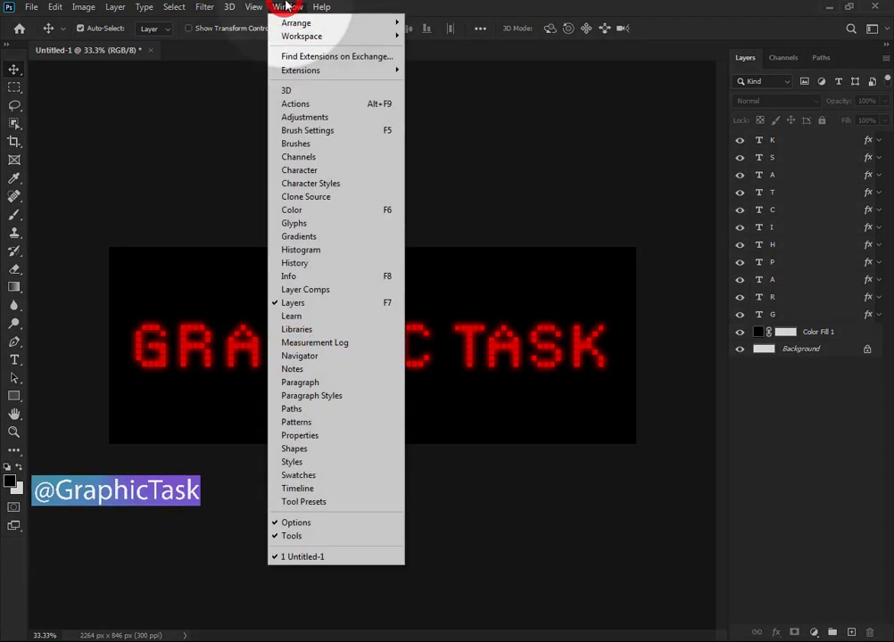
{"action": "left_click", "coordinate": [337, 496]}
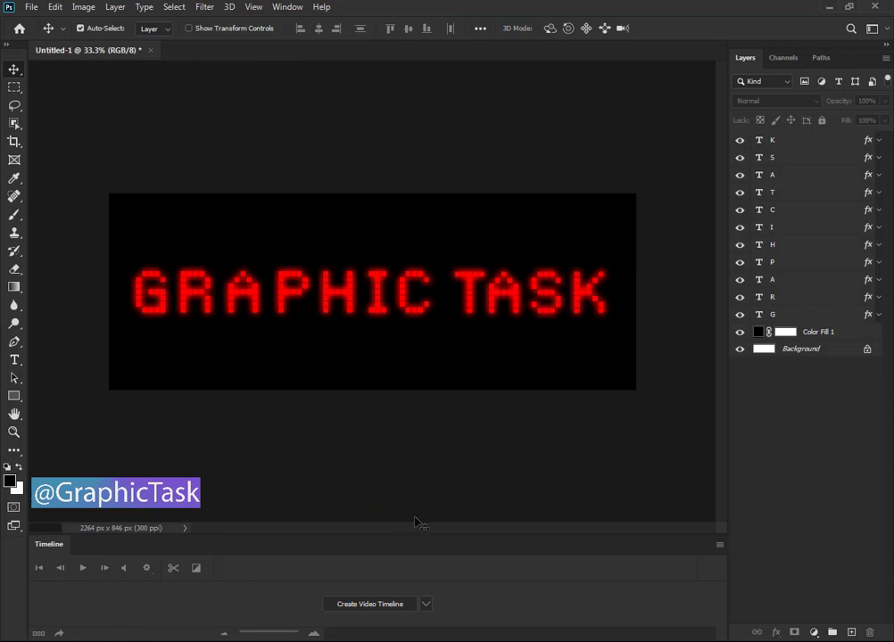
{"action": "left_click", "coordinate": [428, 606]}
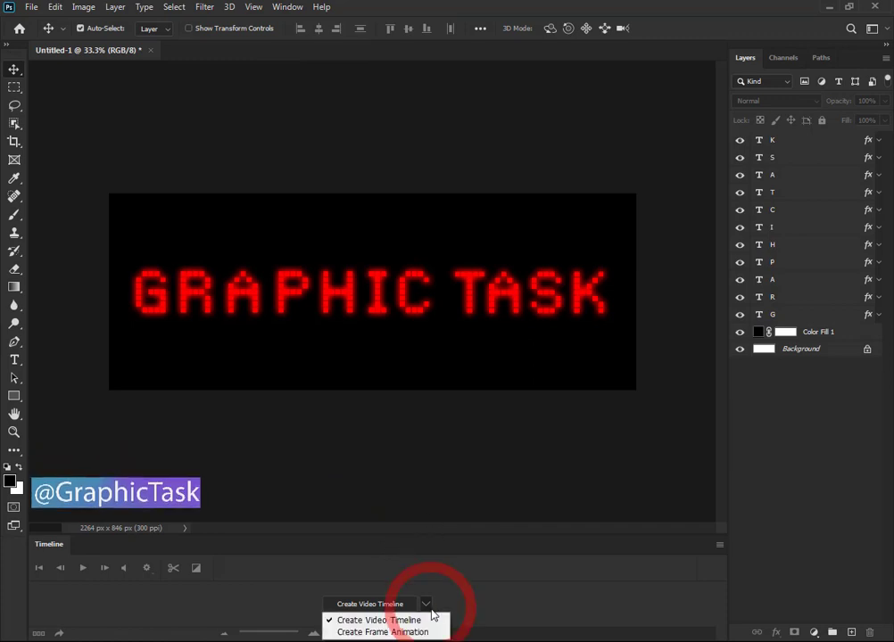
{"action": "left_click", "coordinate": [385, 633]}
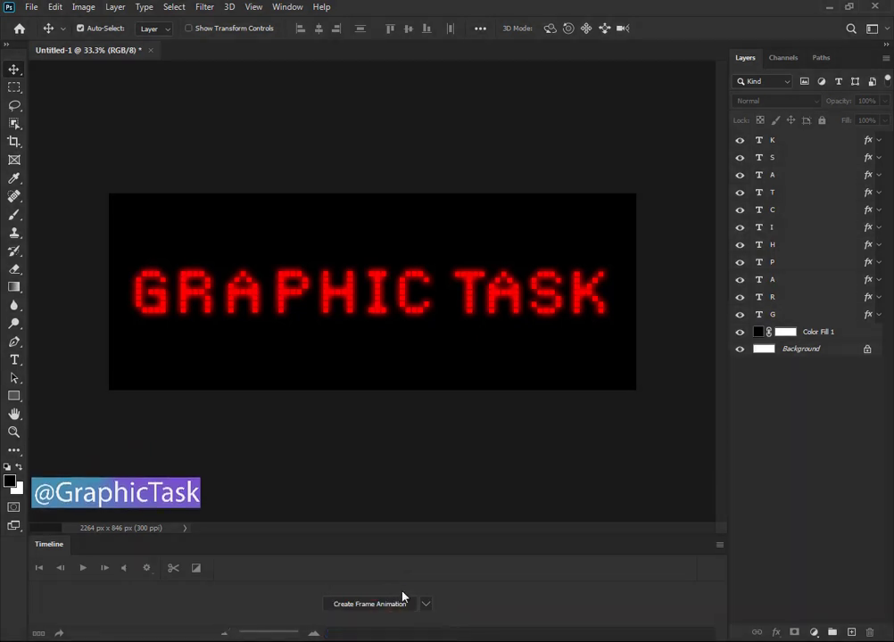
{"action": "left_click", "coordinate": [364, 607]}
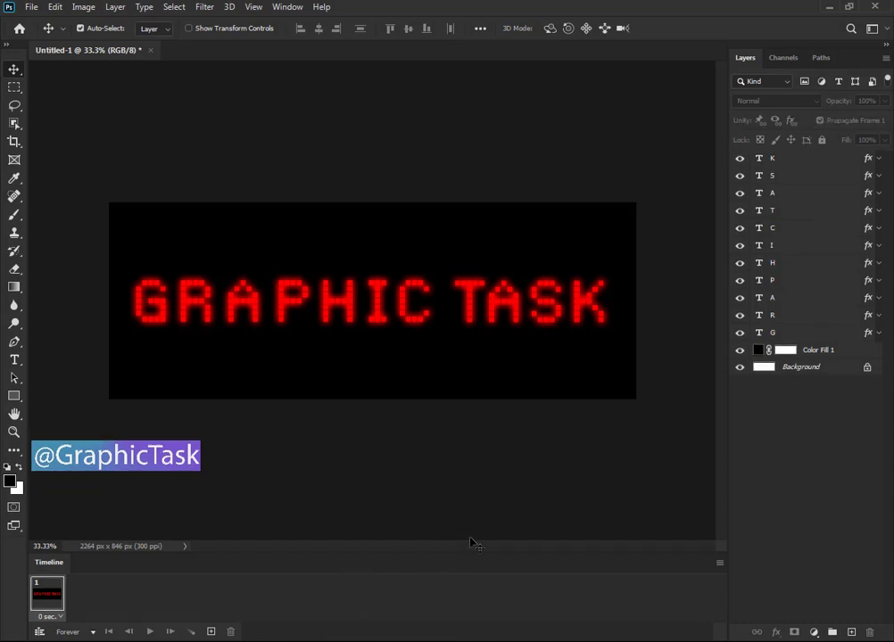
Set letter layers R through K to 10% opacity, leaving only G bright.
{"action": "left_click", "coordinate": [782, 319]}
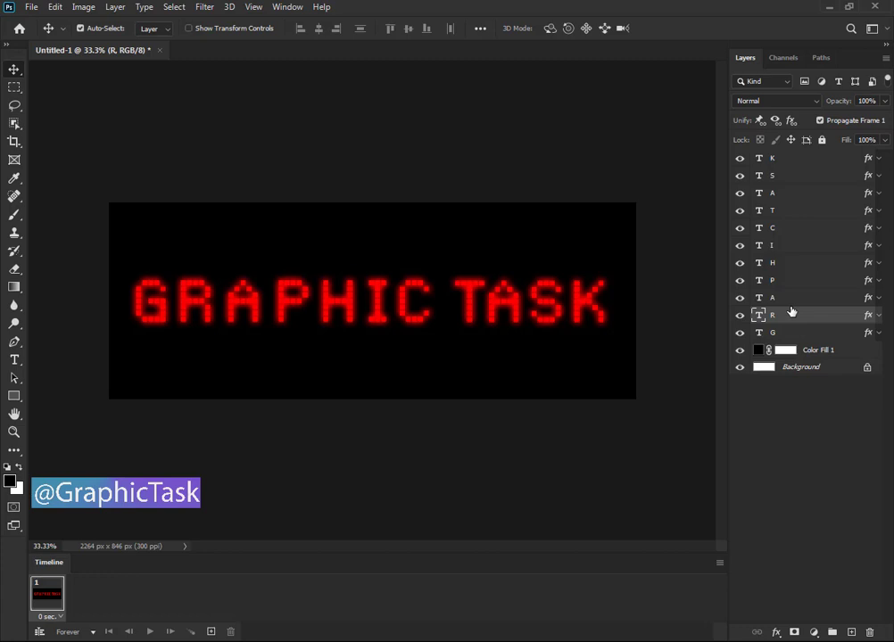
{"action": "left_click", "coordinate": [785, 159], "text": "shift"}
{"action": "left_click_drag", "start_coordinate": [835, 102], "coordinate": [773, 124]}
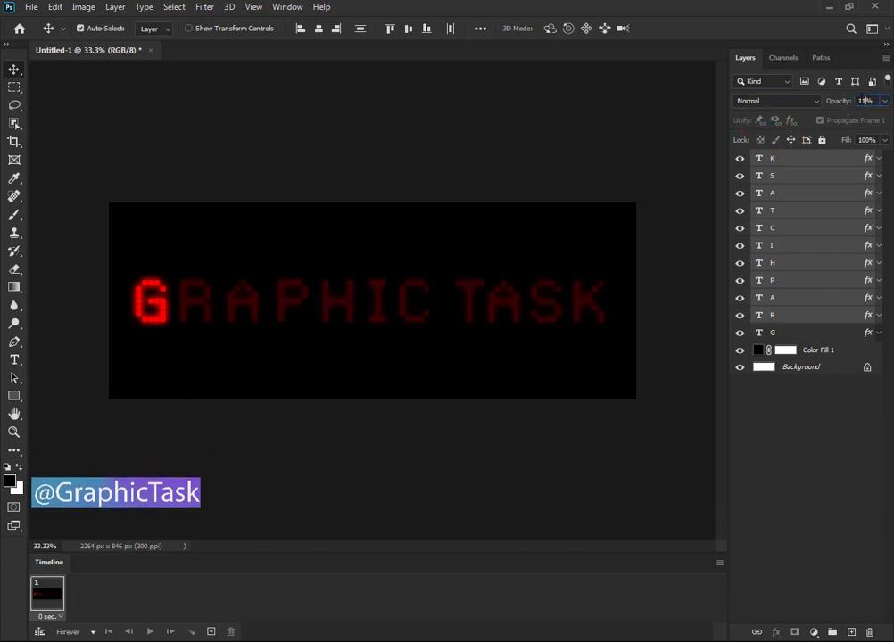
{"action": "double_click", "coordinate": [864, 101]}
{"action": "type", "text": "10"}
{"action": "left_click", "coordinate": [835, 480]}
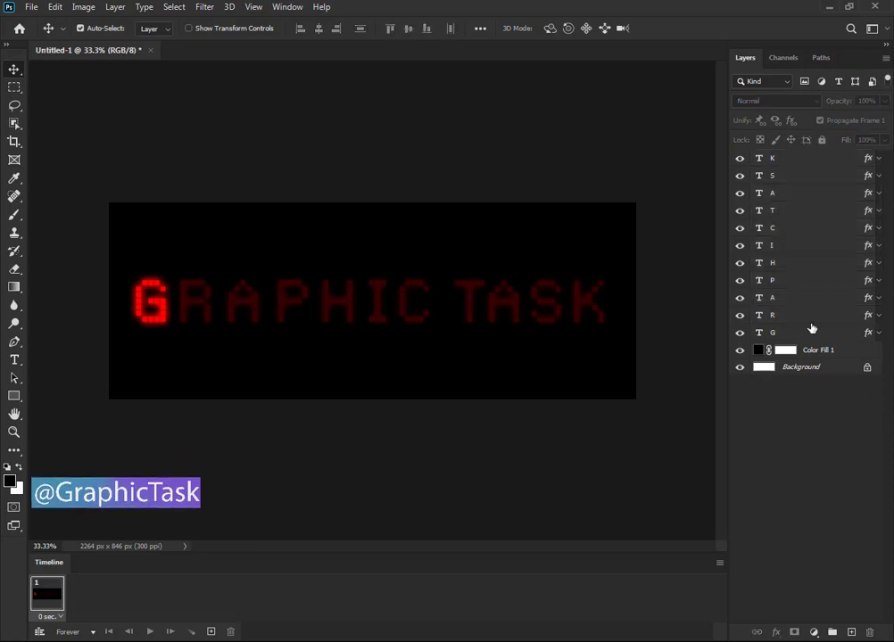
Add frames 2 and 3, lighting R then A at 95%, and preview the animation.
{"action": "left_click", "coordinate": [212, 632]}
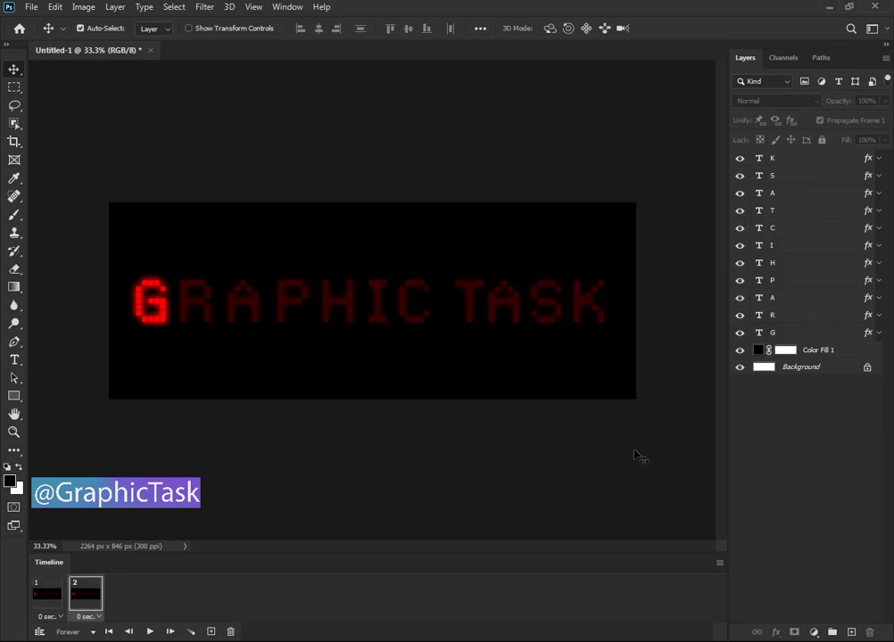
{"action": "left_click", "coordinate": [803, 316]}
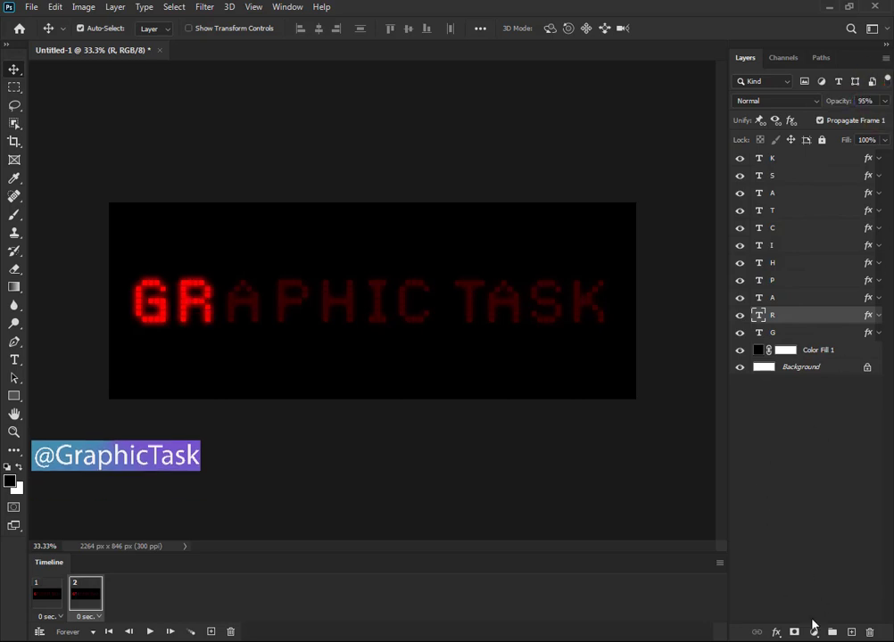
{"action": "left_click", "coordinate": [206, 630]}
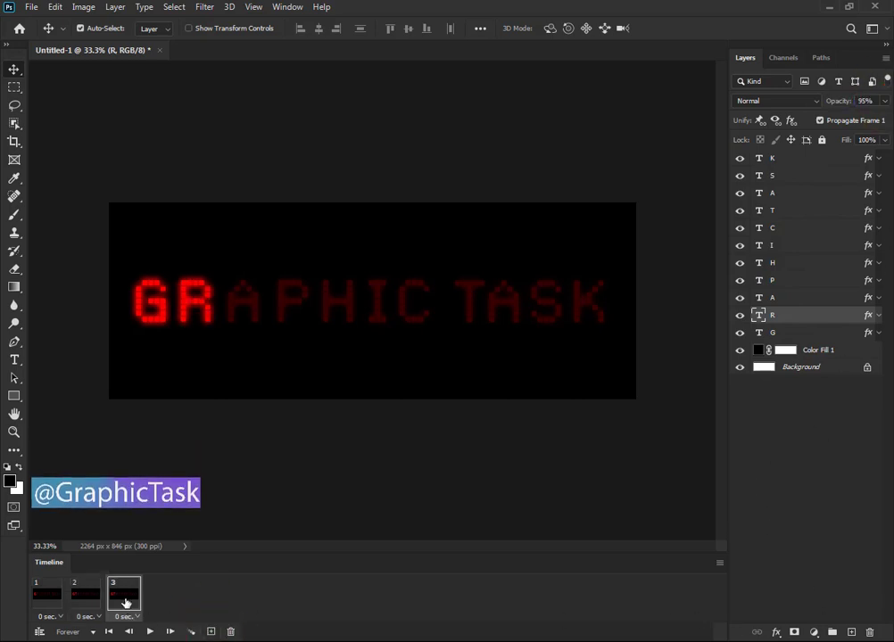
{"action": "left_click", "coordinate": [803, 299]}
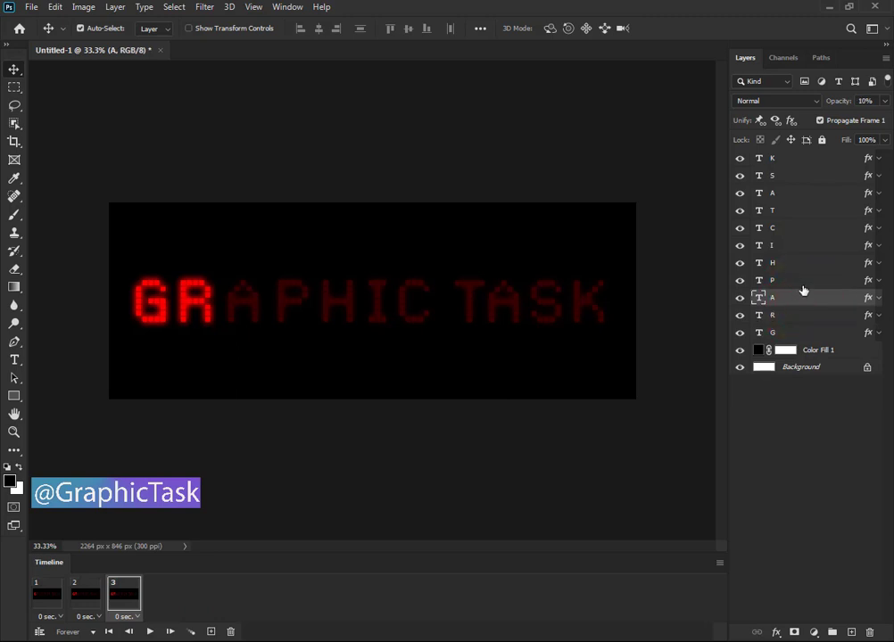
{"action": "key", "text": "9"}
{"action": "key", "text": "5"}
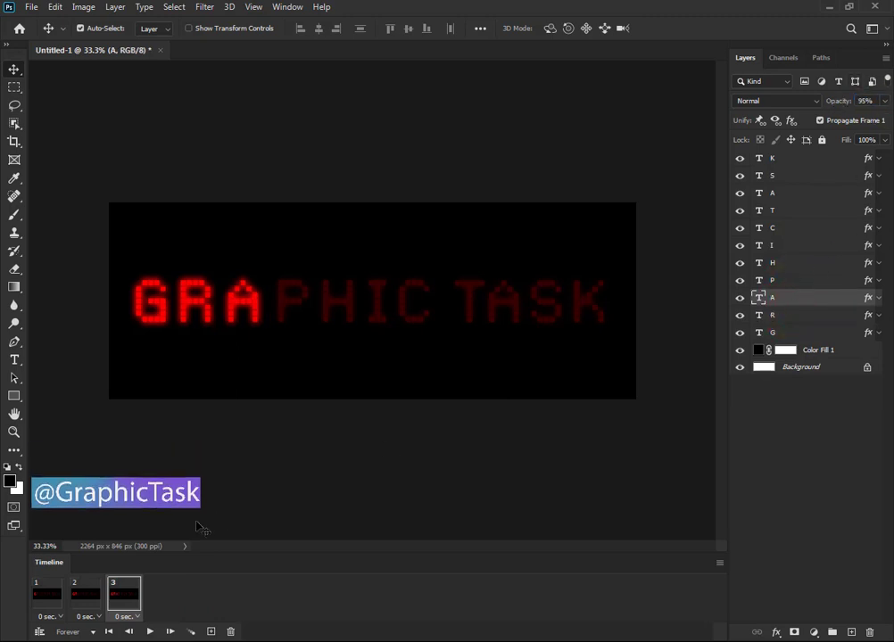
{"action": "left_click", "coordinate": [150, 631]}
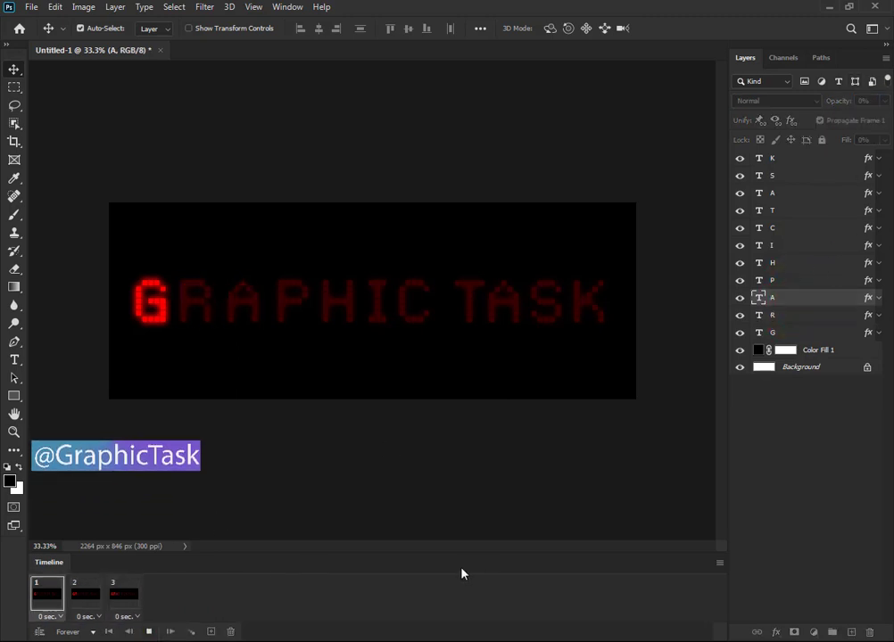
{"action": "left_click", "coordinate": [149, 633]}
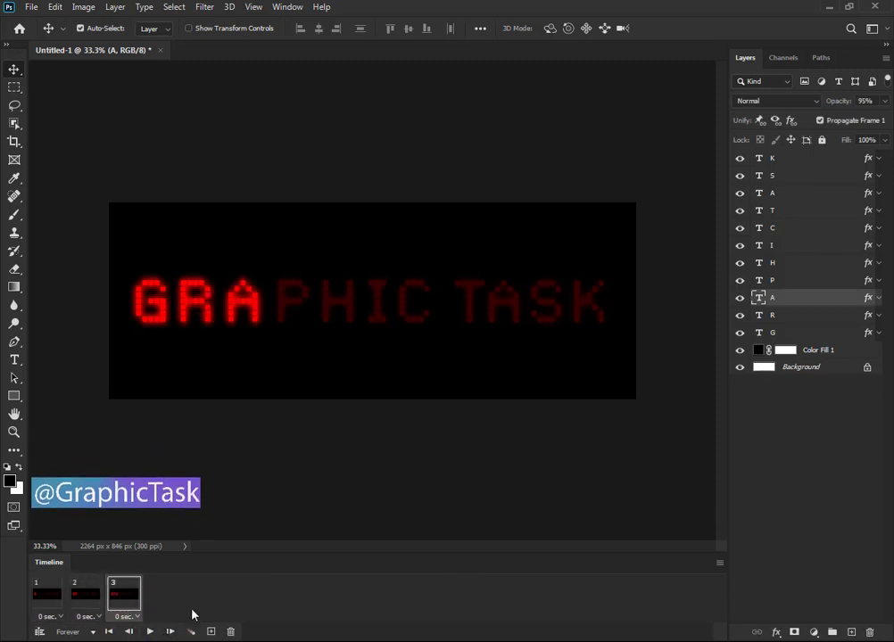
Add frames 4 to 6, brightening P to 95%, H to 90%, then I.
{"action": "left_click", "coordinate": [212, 633]}
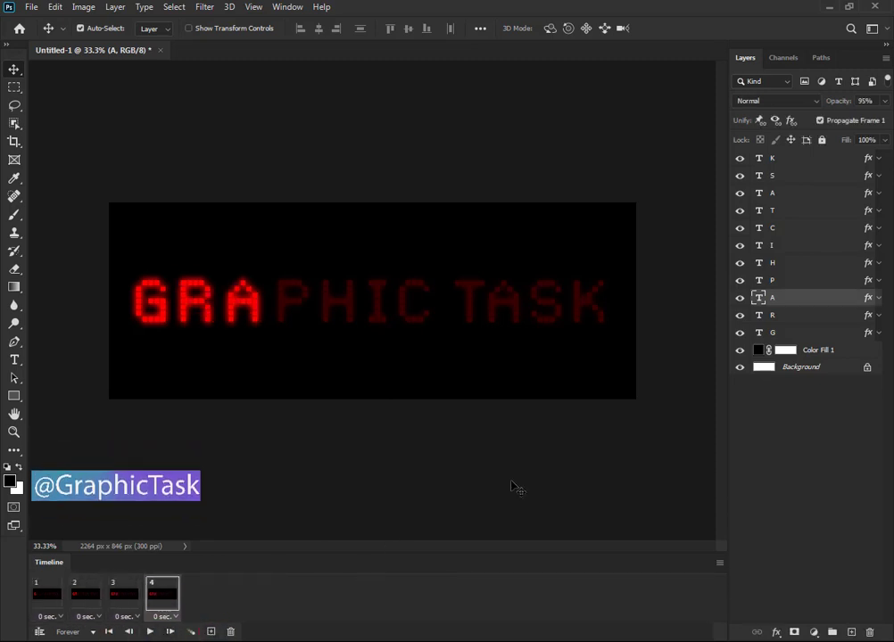
{"action": "left_click", "coordinate": [807, 281]}
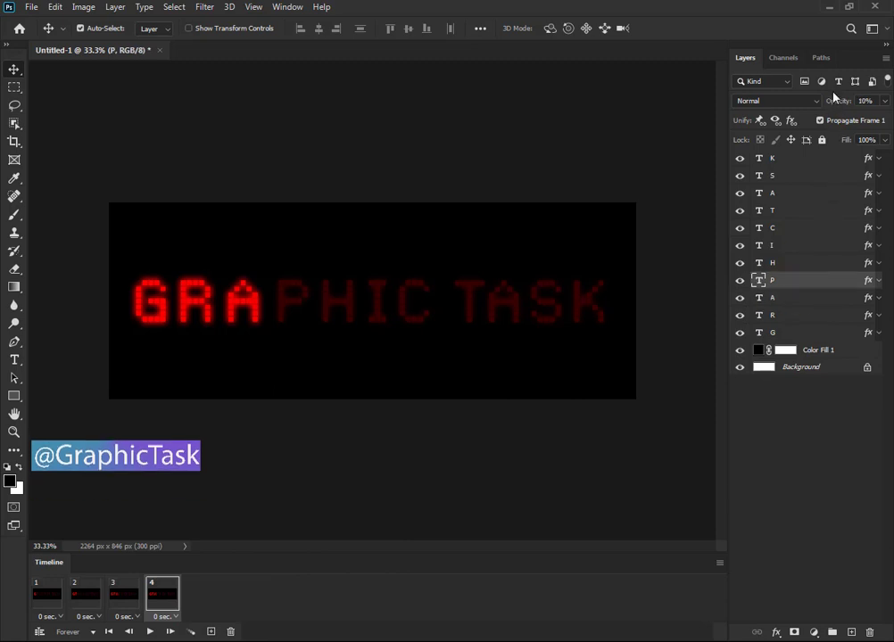
{"action": "left_click_drag", "start_coordinate": [838, 102], "coordinate": [890, 104]}
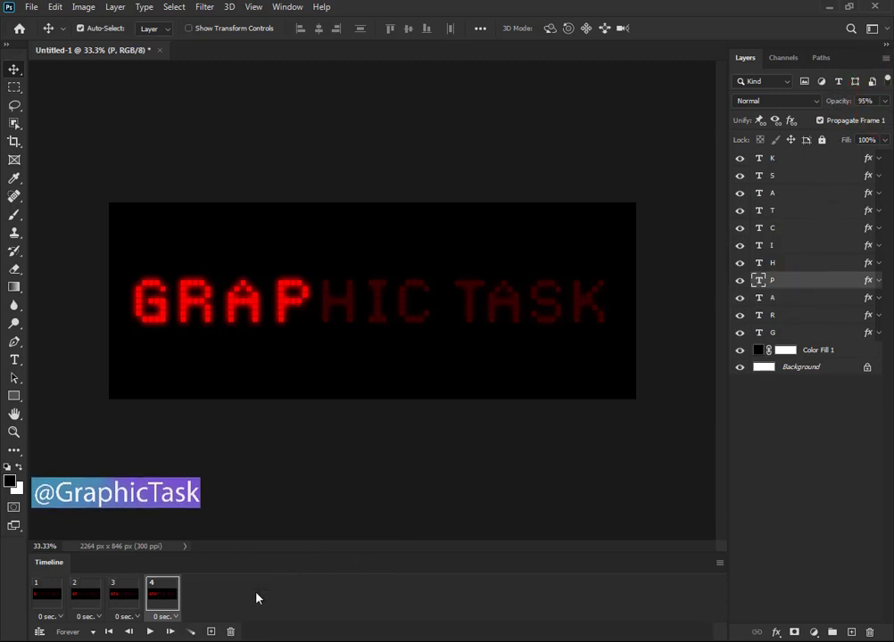
{"action": "left_click", "coordinate": [211, 632]}
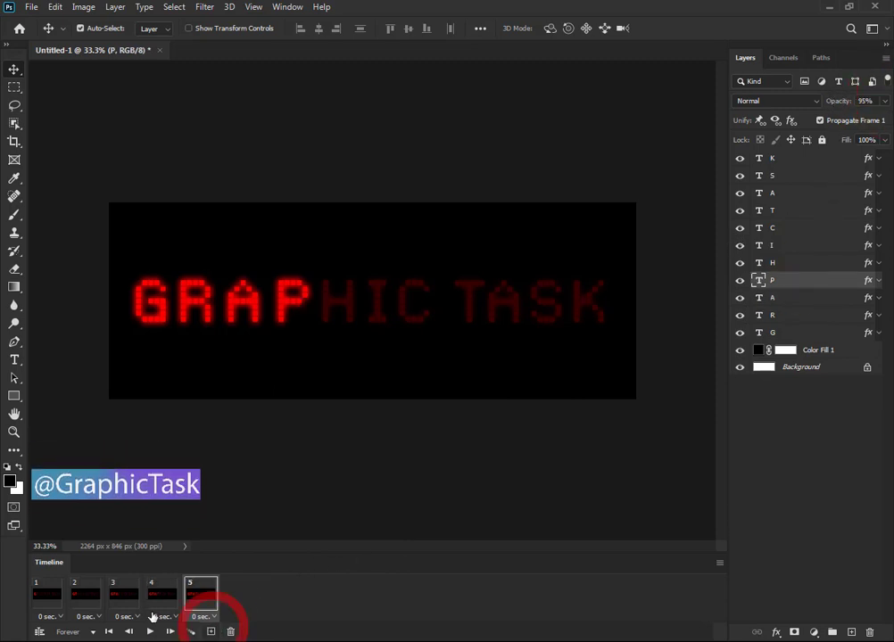
{"action": "left_click", "coordinate": [797, 264]}
{"action": "left_click_drag", "start_coordinate": [839, 102], "coordinate": [883, 102]}
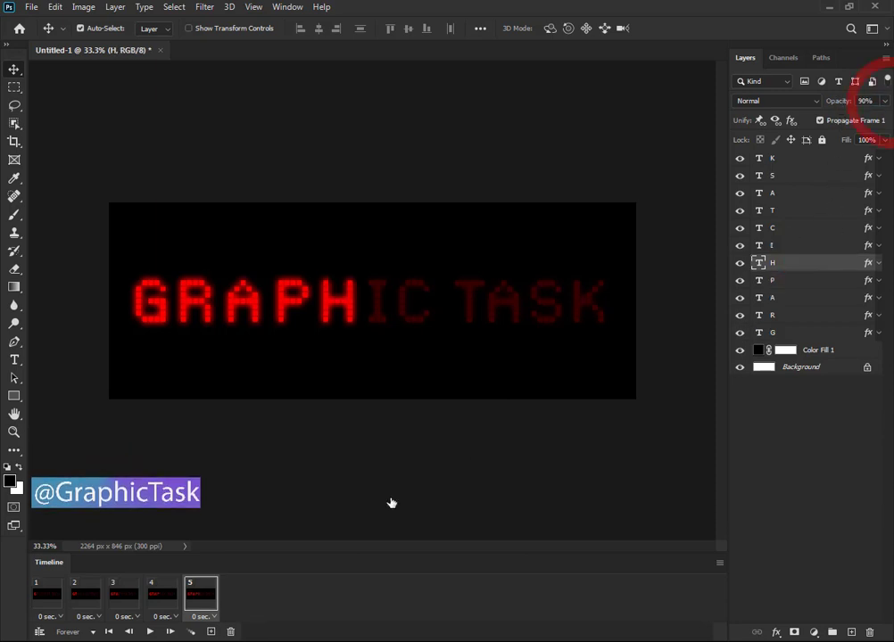
{"action": "left_click", "coordinate": [212, 633]}
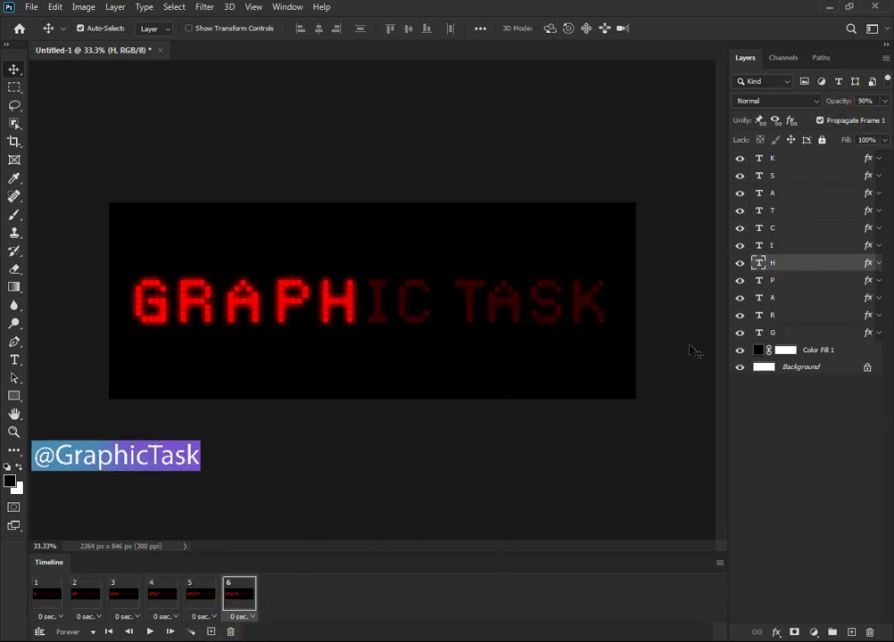
{"action": "left_click", "coordinate": [800, 247]}
{"action": "type", "text": "97"}
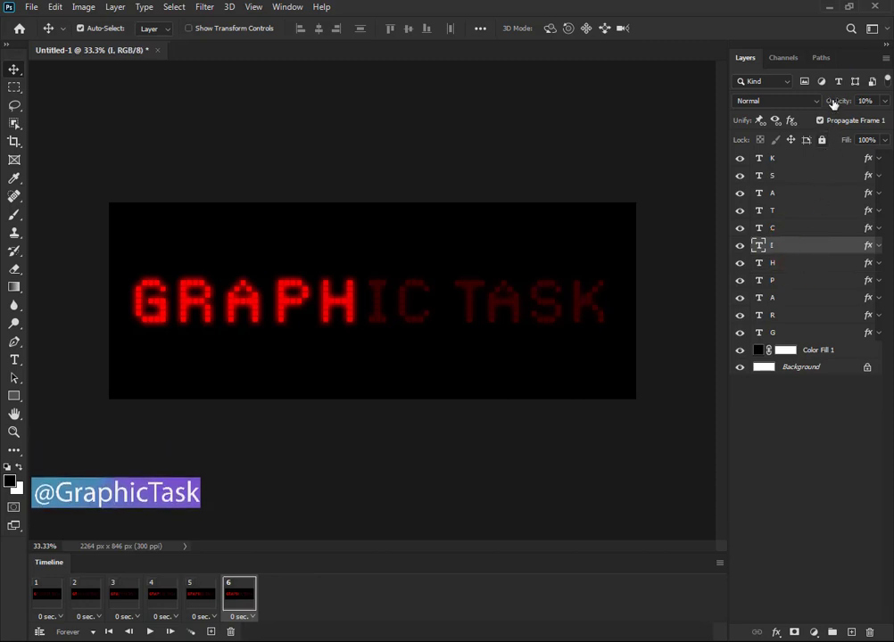
Add frames 7 and 8, lighting C at 94% and T at 93%.
{"action": "left_click", "coordinate": [212, 633]}
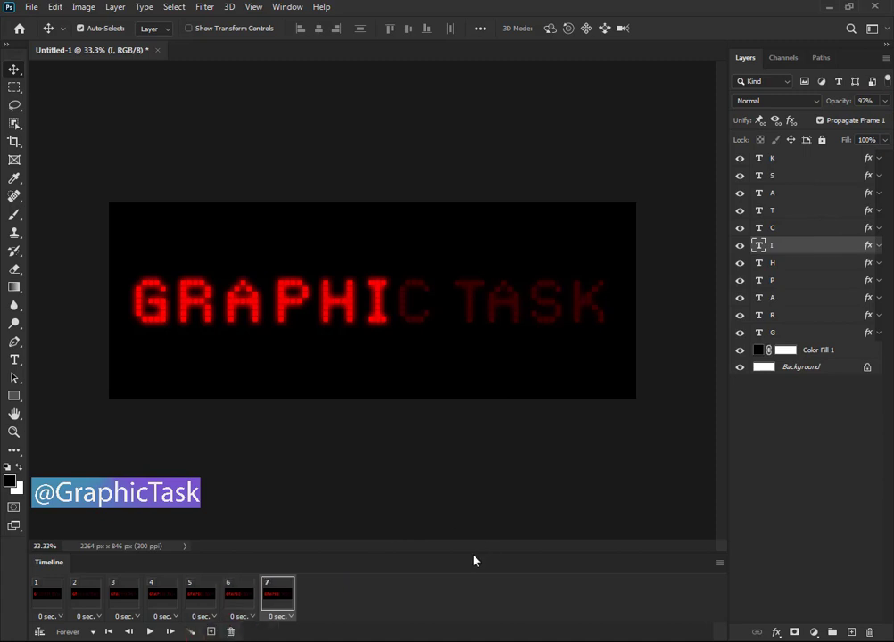
{"action": "left_click", "coordinate": [807, 228]}
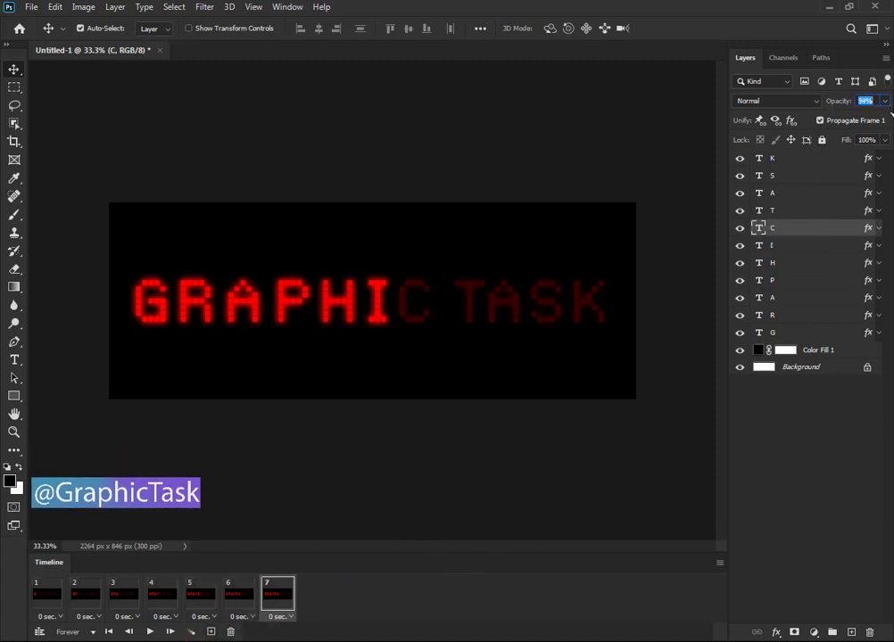
{"action": "key", "text": "Return"}
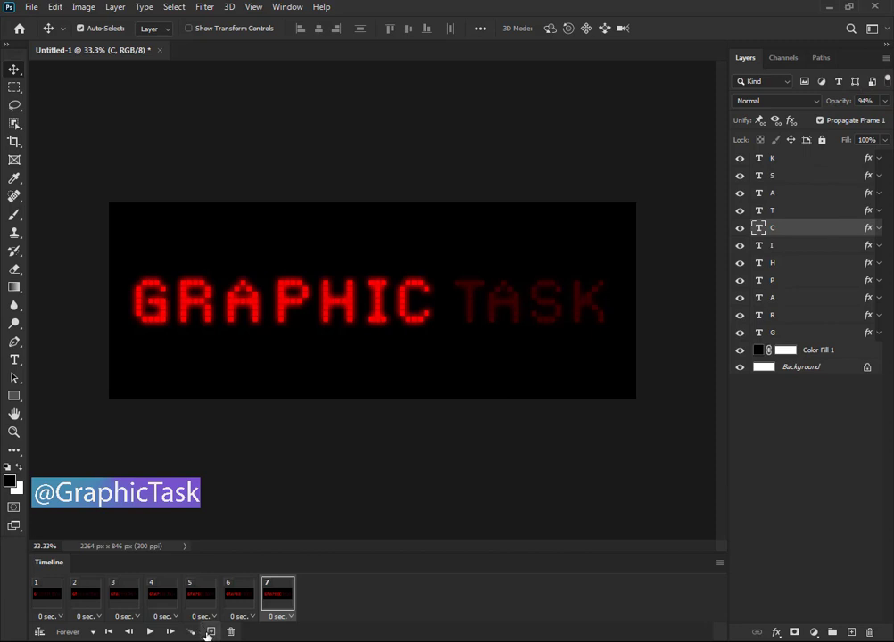
{"action": "left_click", "coordinate": [210, 632]}
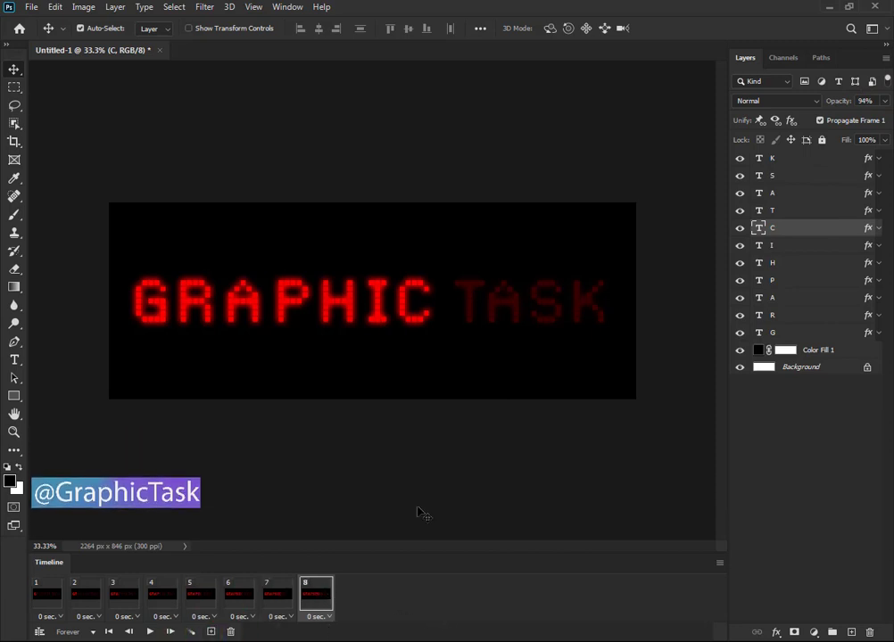
{"action": "left_click", "coordinate": [818, 209]}
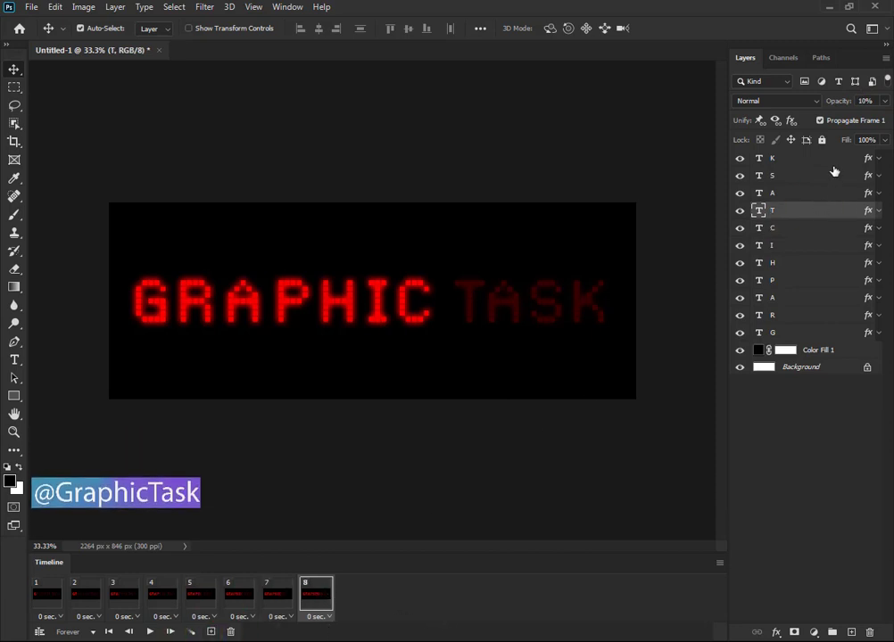
{"action": "double_click", "coordinate": [862, 100]}
{"action": "type", "text": "93"}
{"action": "key", "text": "Return"}
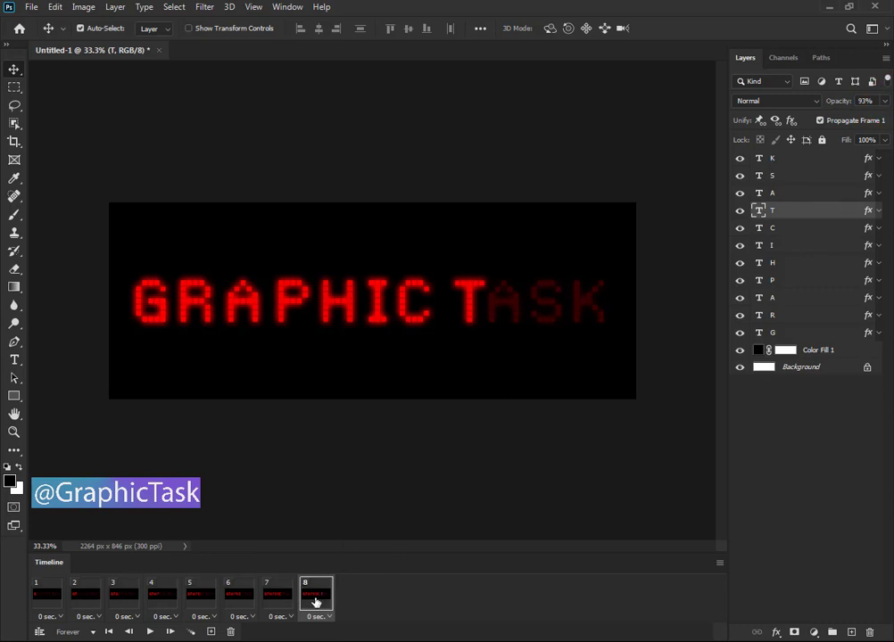
Add frames 9 to 11, lighting A, S, and finally K at full opacity.
{"action": "left_click", "coordinate": [211, 633]}
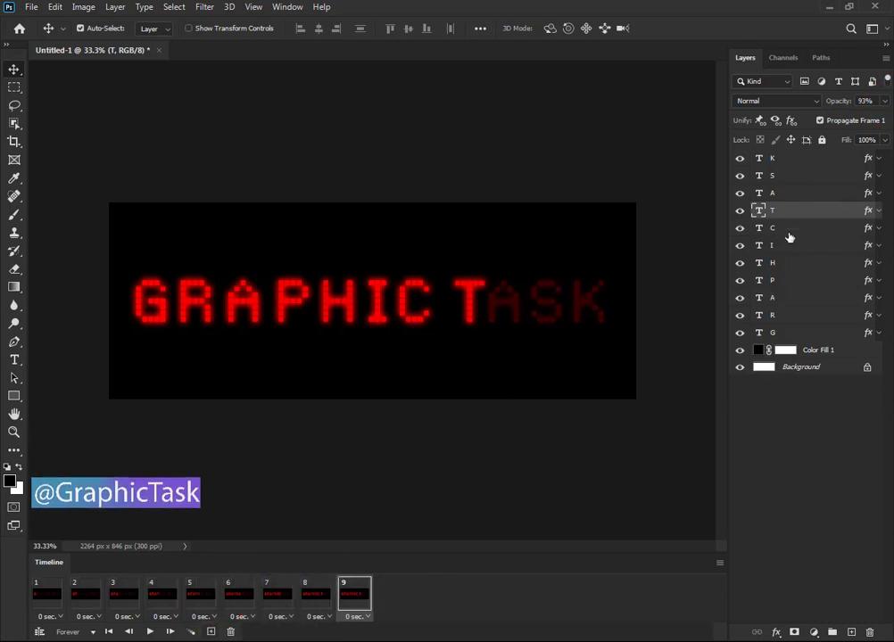
{"action": "left_click", "coordinate": [788, 193]}
{"action": "double_click", "coordinate": [874, 101]}
{"action": "type", "text": "94"}
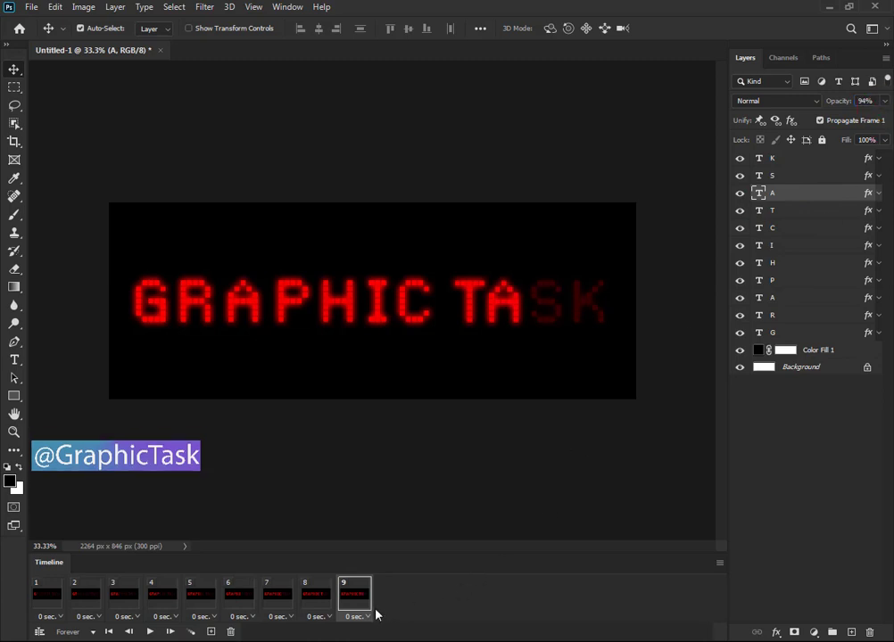
{"action": "left_click_drag", "start_coordinate": [355, 602], "coordinate": [211, 632]}
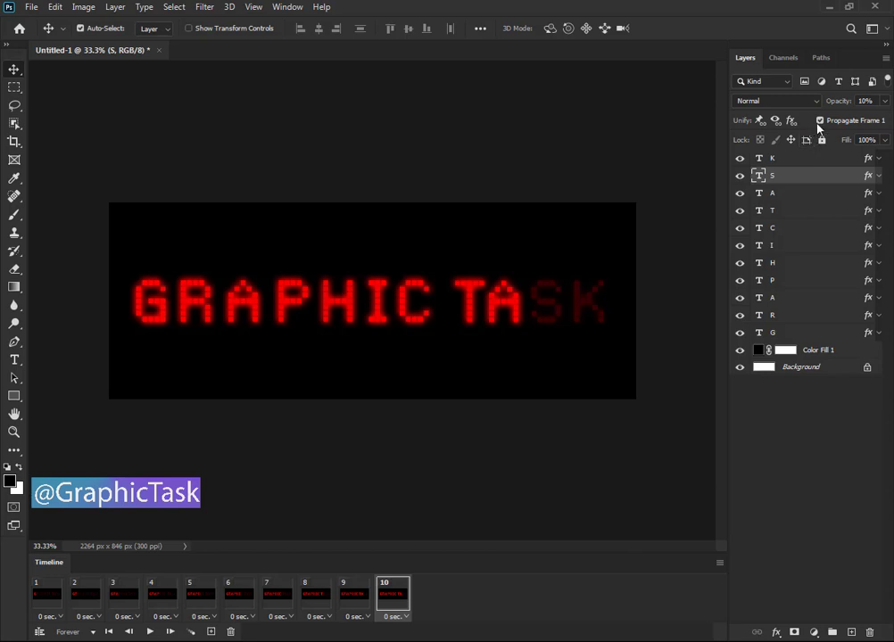
{"action": "type", "text": "93"}
{"action": "left_click", "coordinate": [671, 413]}
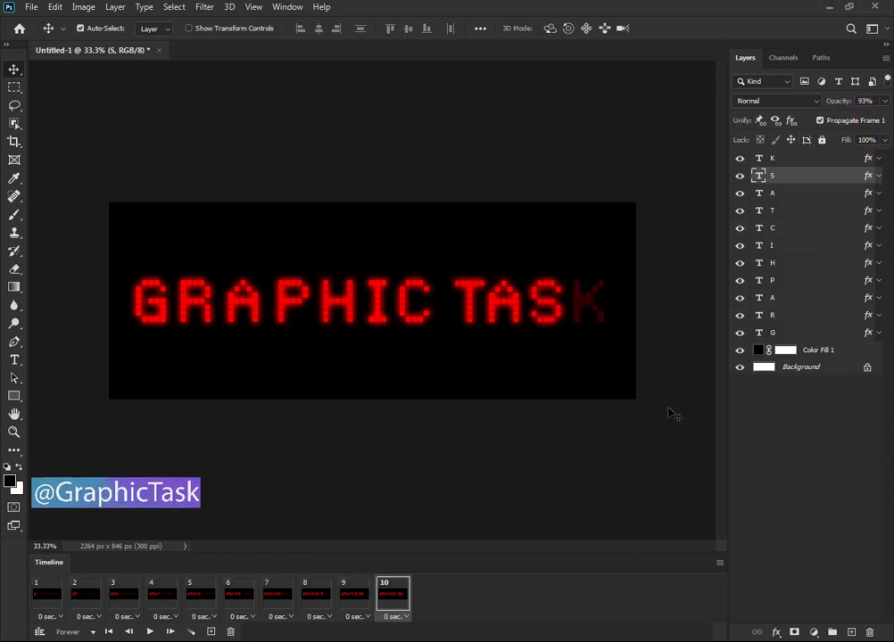
{"action": "key", "text": "0"}
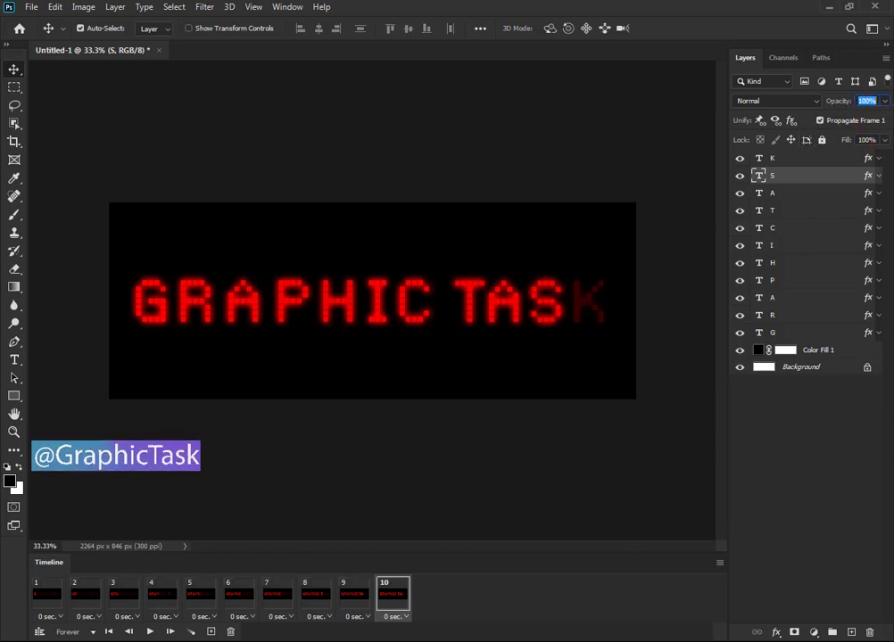
{"action": "left_click", "coordinate": [211, 632]}
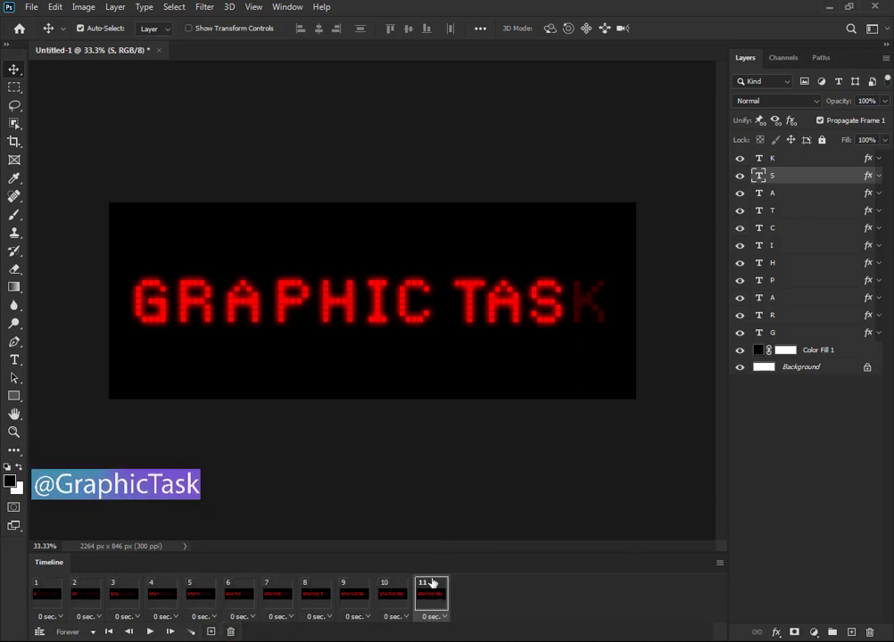
{"action": "left_click", "coordinate": [803, 161]}
{"action": "mouse_move", "coordinate": [831, 107]}
{"action": "left_mouse_down"}
{"action": "mouse_move", "coordinate": [891, 109]}
{"action": "mouse_move", "coordinate": [888, 102]}
{"action": "left_mouse_up"}
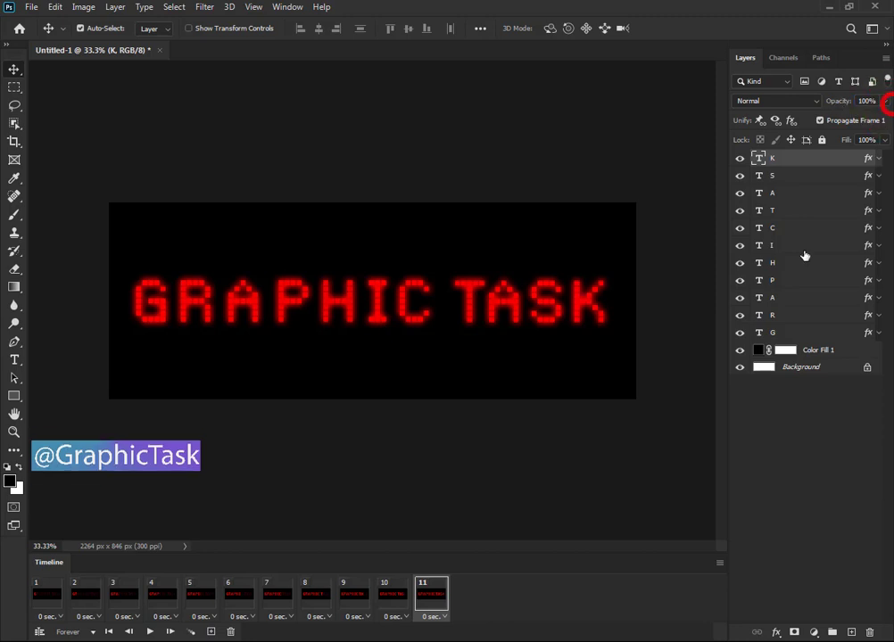
Give frames 1 through 11 a 0.1-second delay, then return to frame 1.
{"action": "left_click", "coordinate": [59, 617]}
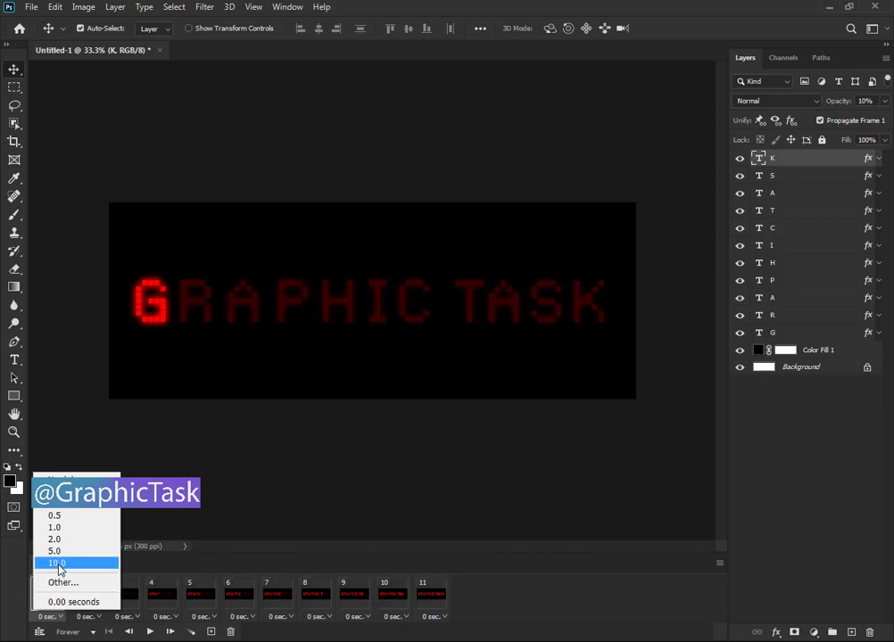
{"action": "left_click", "coordinate": [55, 491]}
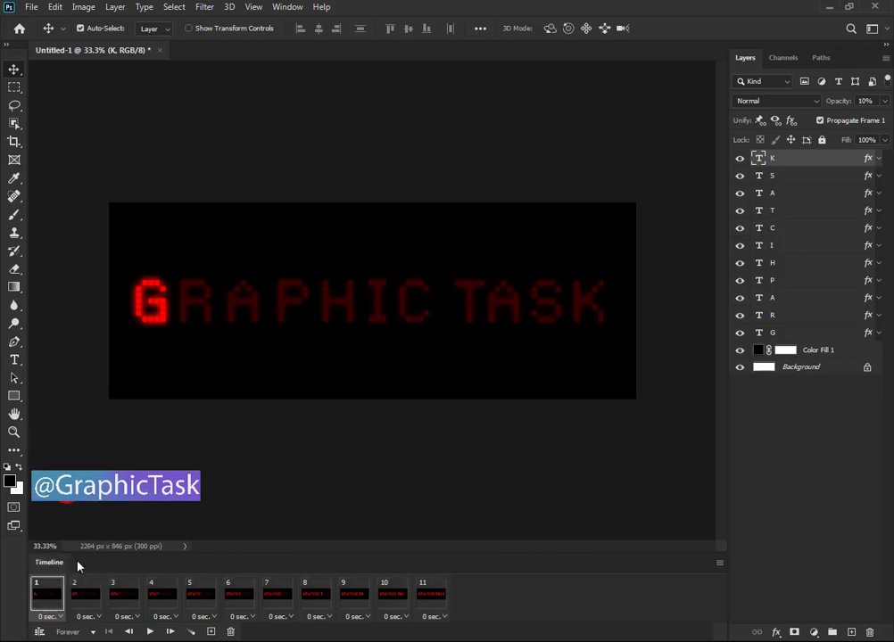
{"action": "left_click", "coordinate": [86, 616]}
{"action": "left_click", "coordinate": [89, 491]}
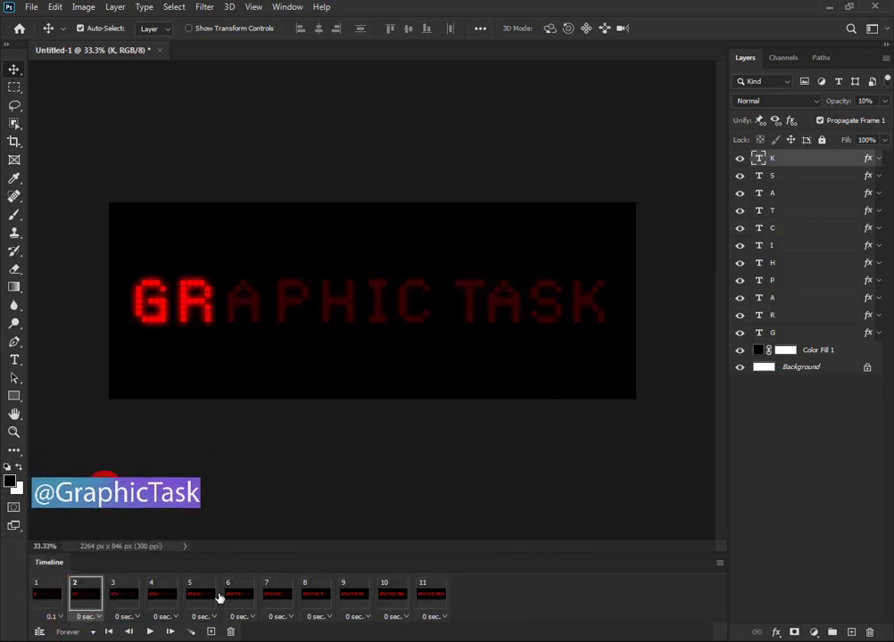
{"action": "left_click", "coordinate": [430, 606], "text": "shift"}
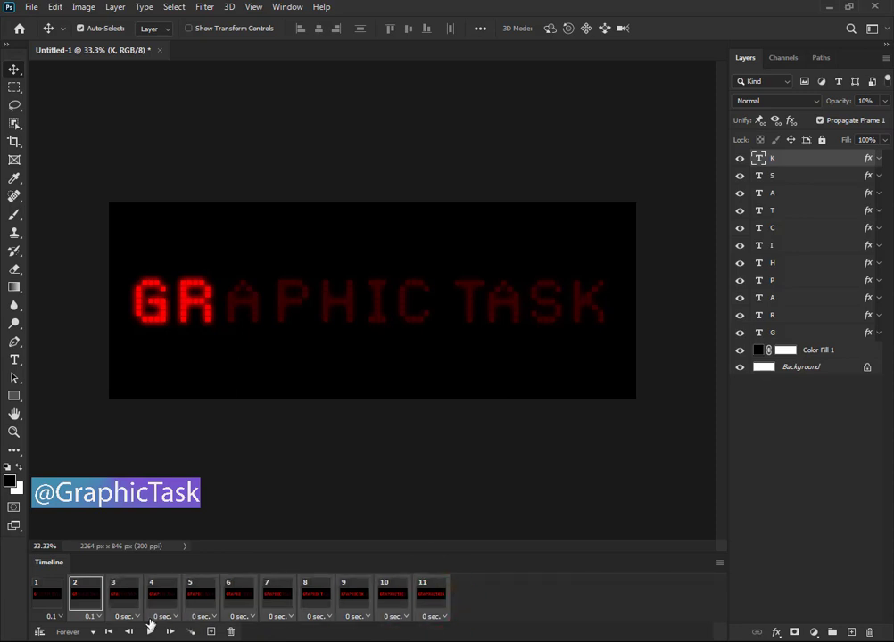
{"action": "left_click", "coordinate": [161, 616]}
{"action": "left_click", "coordinate": [156, 517]}
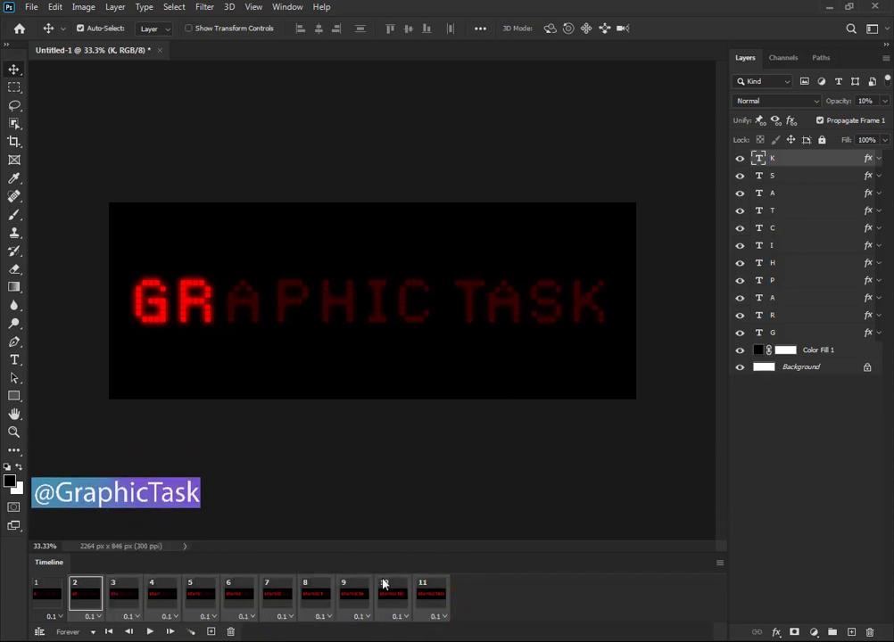
{"action": "left_click", "coordinate": [53, 596]}
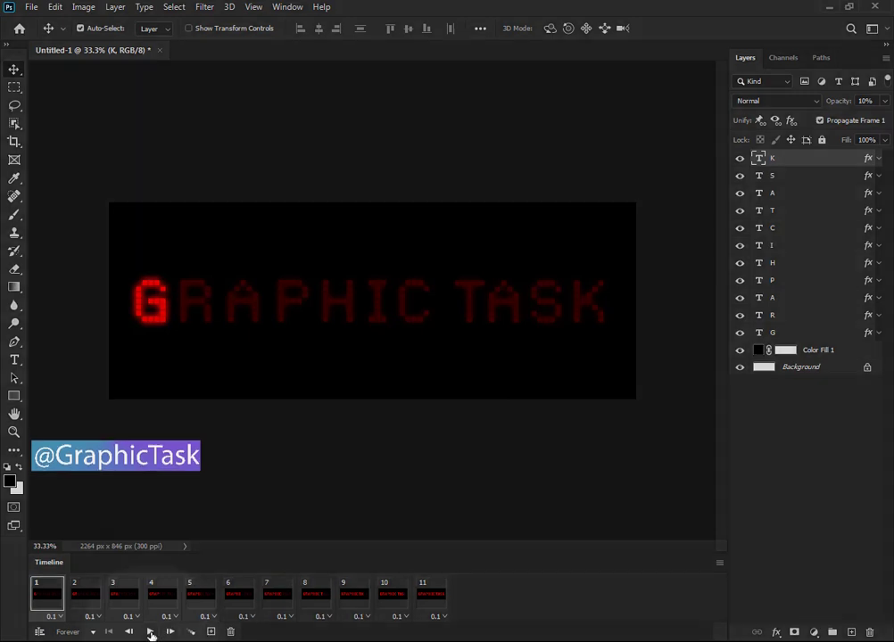
Preview the animation and set frame 7's delay to 0.2 seconds.
{"action": "left_click", "coordinate": [150, 632]}
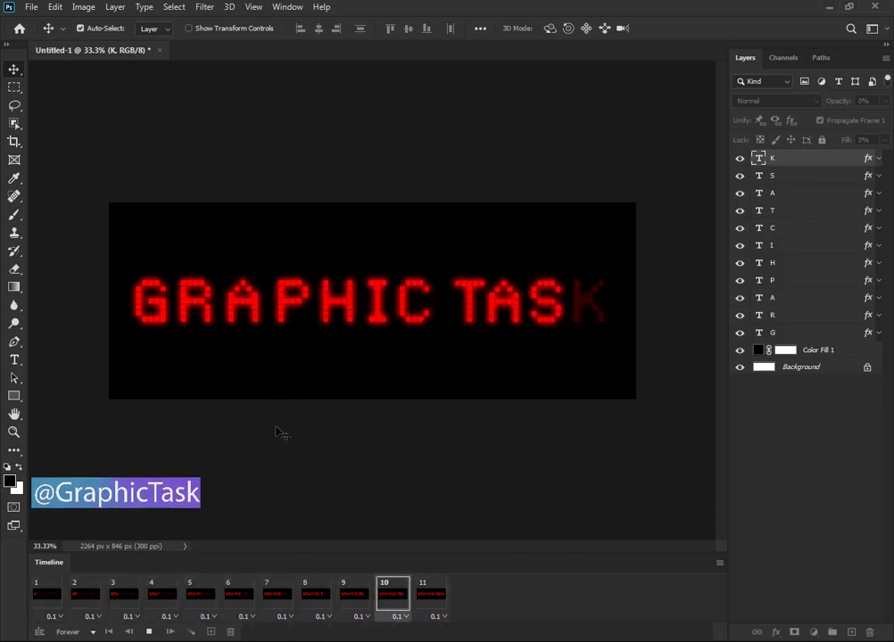
{"action": "left_click", "coordinate": [149, 633]}
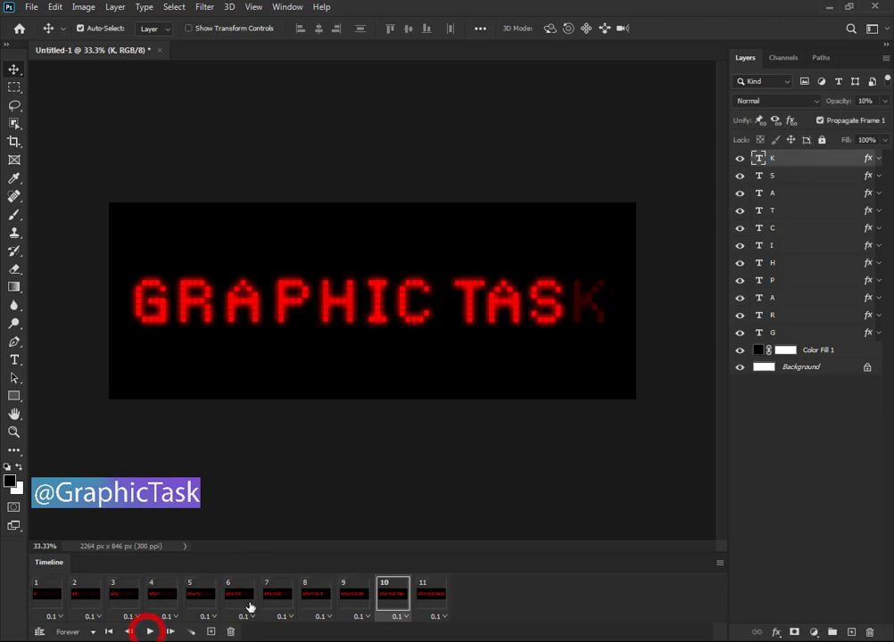
{"action": "left_click", "coordinate": [292, 595]}
{"action": "left_click", "coordinate": [311, 596]}
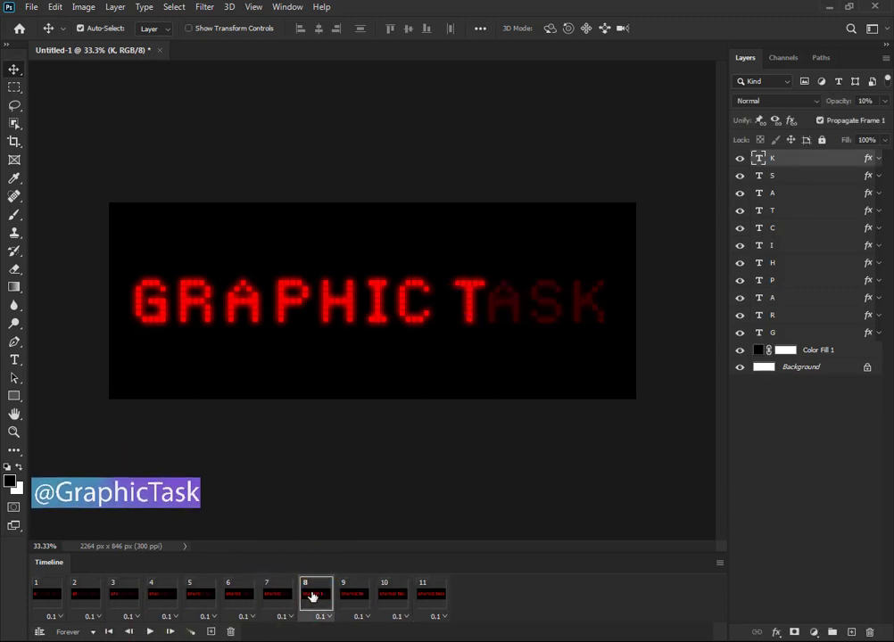
{"action": "left_click", "coordinate": [289, 617]}
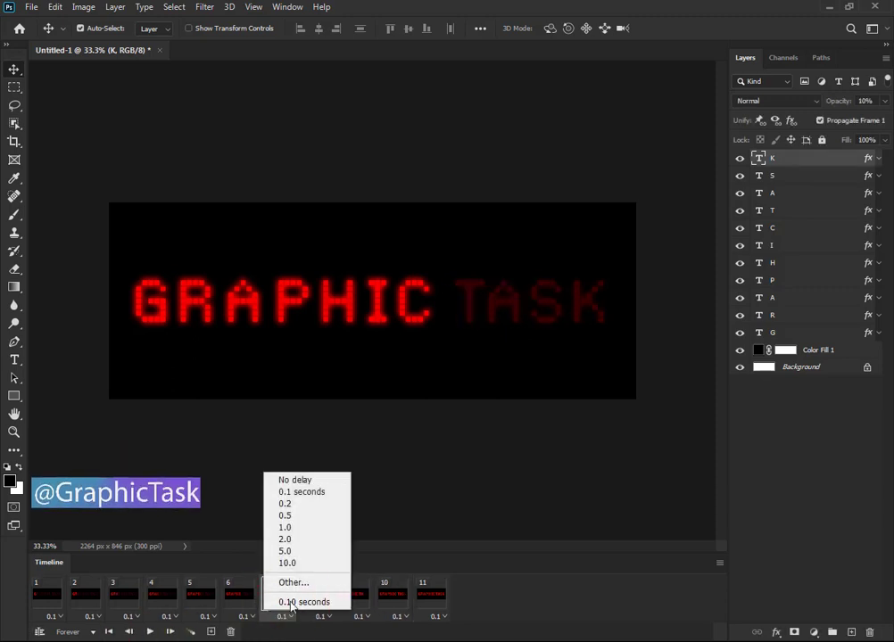
{"action": "left_click", "coordinate": [295, 505]}
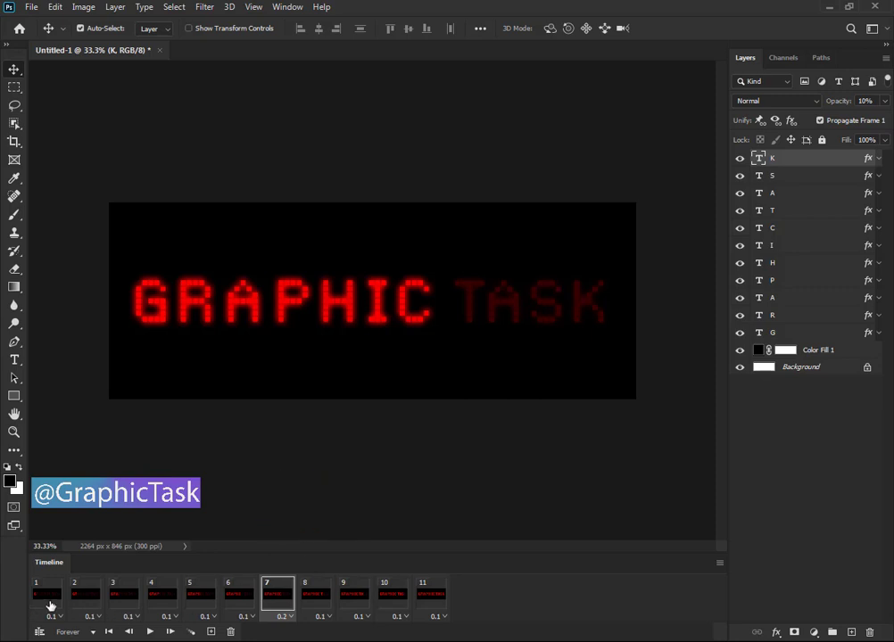
Replay the preview and set the final frame 11's delay to 0.2 seconds.
{"action": "left_click", "coordinate": [51, 606]}
{"action": "left_click", "coordinate": [150, 631]}
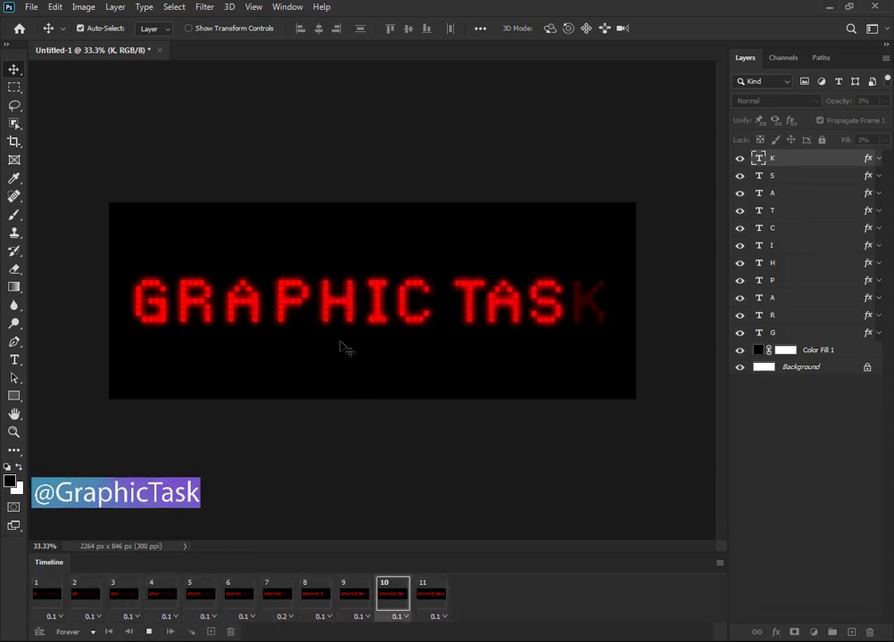
{"action": "left_click", "coordinate": [149, 631]}
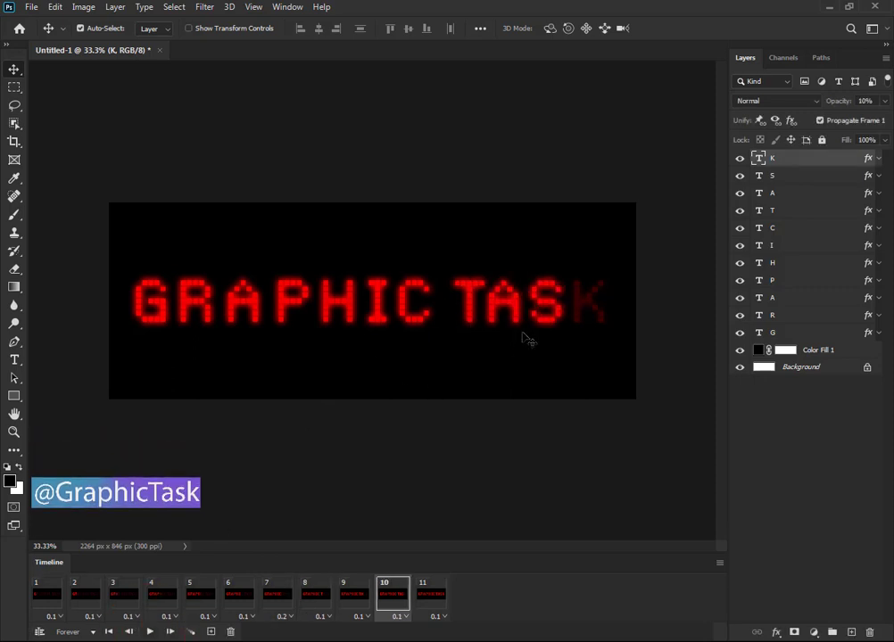
{"action": "left_click", "coordinate": [437, 535]}
{"action": "left_click", "coordinate": [444, 617]}
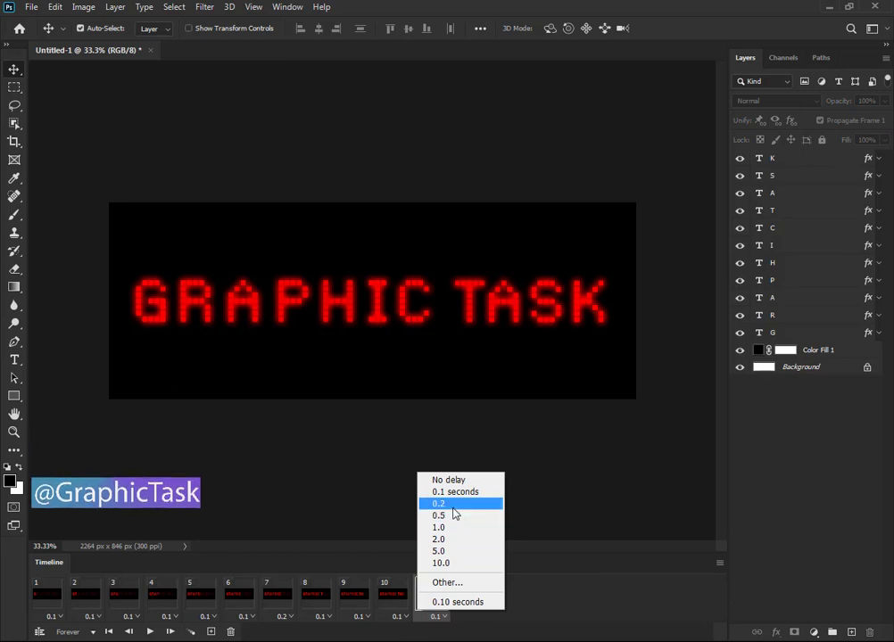
{"action": "left_click", "coordinate": [451, 505]}
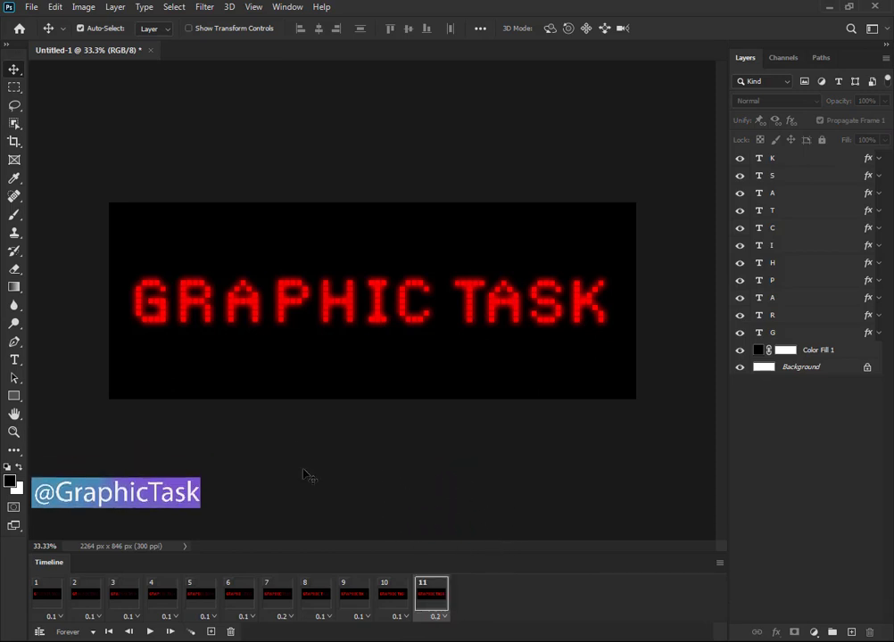
{"action": "left_click", "coordinate": [30, 7]}
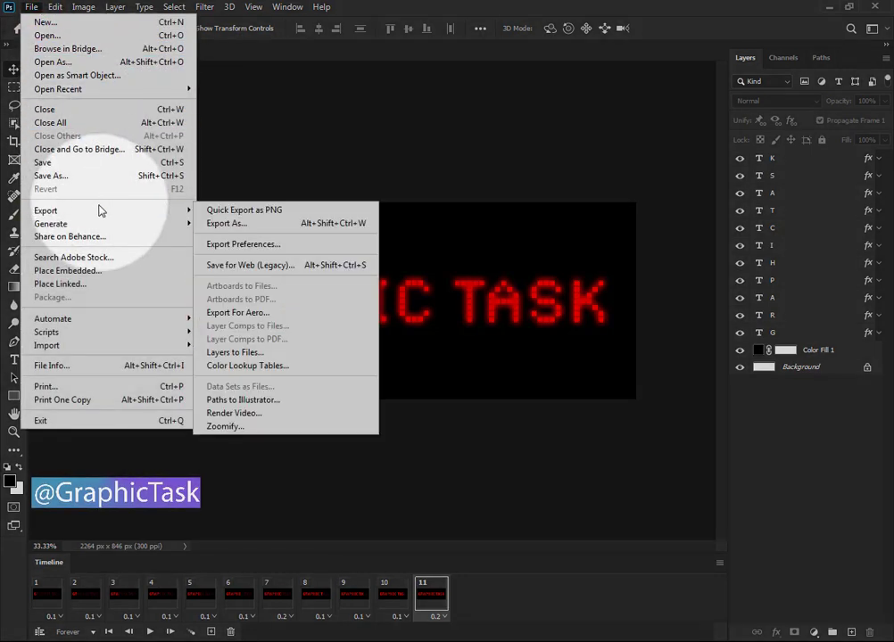
{"action": "mouse_move", "coordinate": [47, 211]}
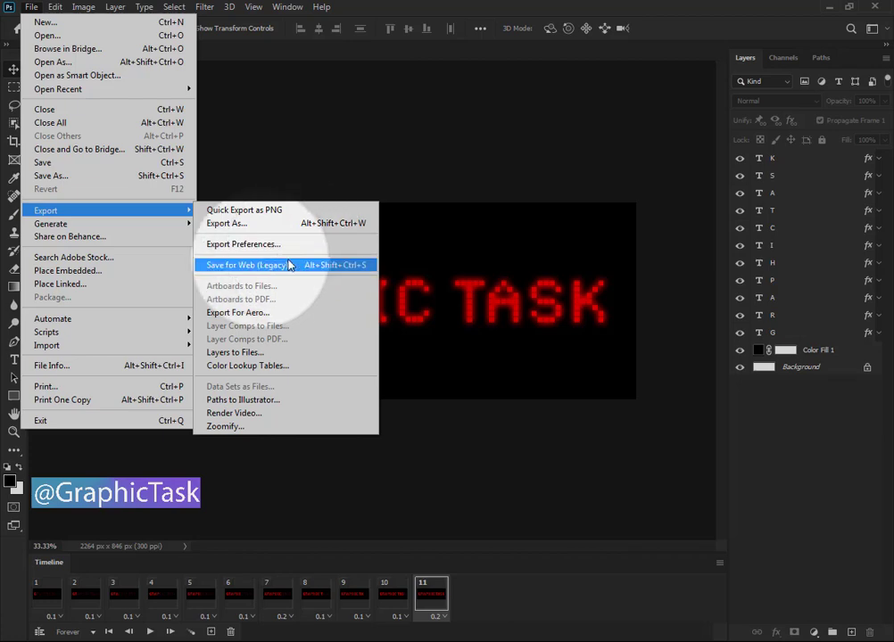
Export via Save for Web (Legacy) as looping GIF Untitled-1.gif in the Gif folder.
{"action": "left_click", "coordinate": [287, 266]}
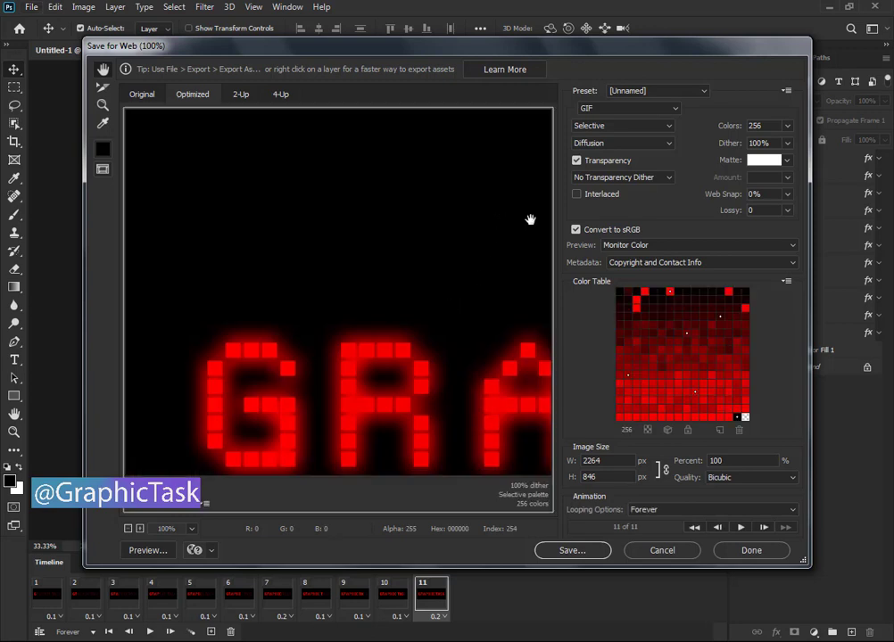
{"action": "left_click", "coordinate": [625, 108]}
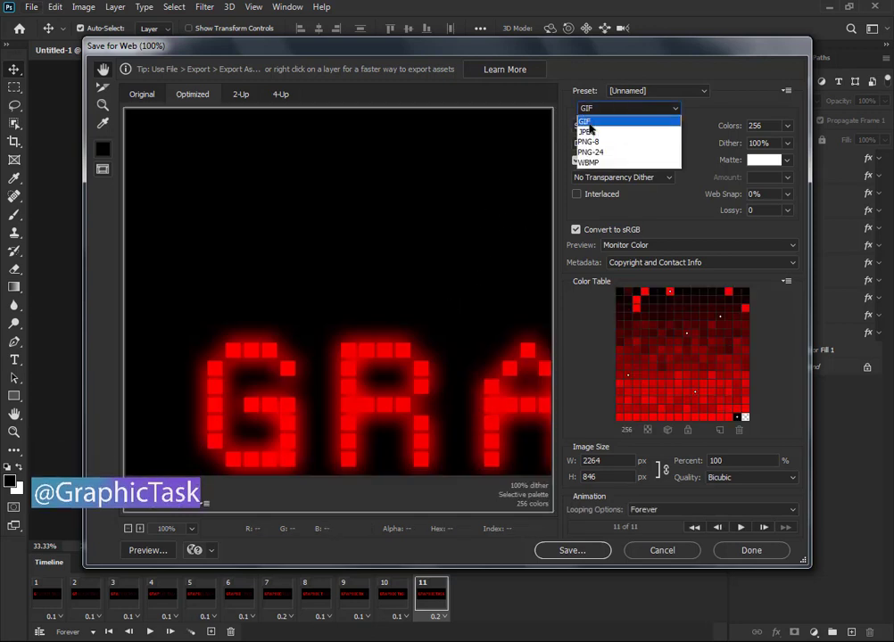
{"action": "left_click", "coordinate": [584, 122]}
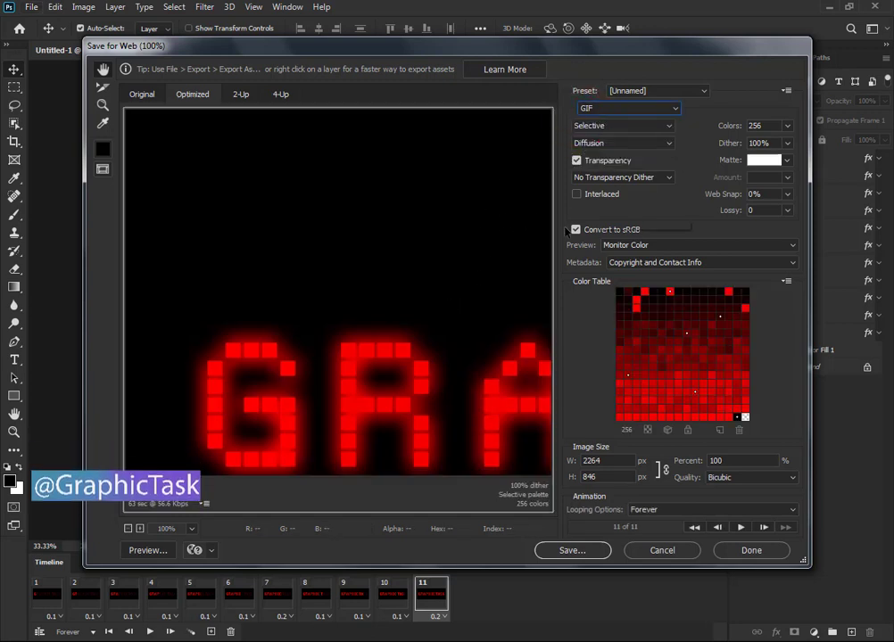
{"action": "left_click", "coordinate": [566, 551]}
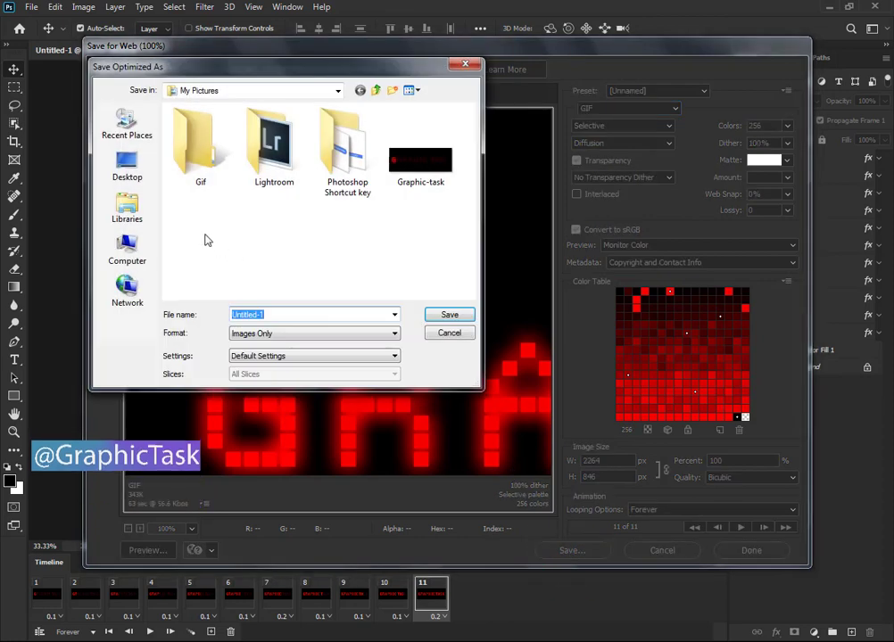
{"action": "left_click", "coordinate": [190, 156]}
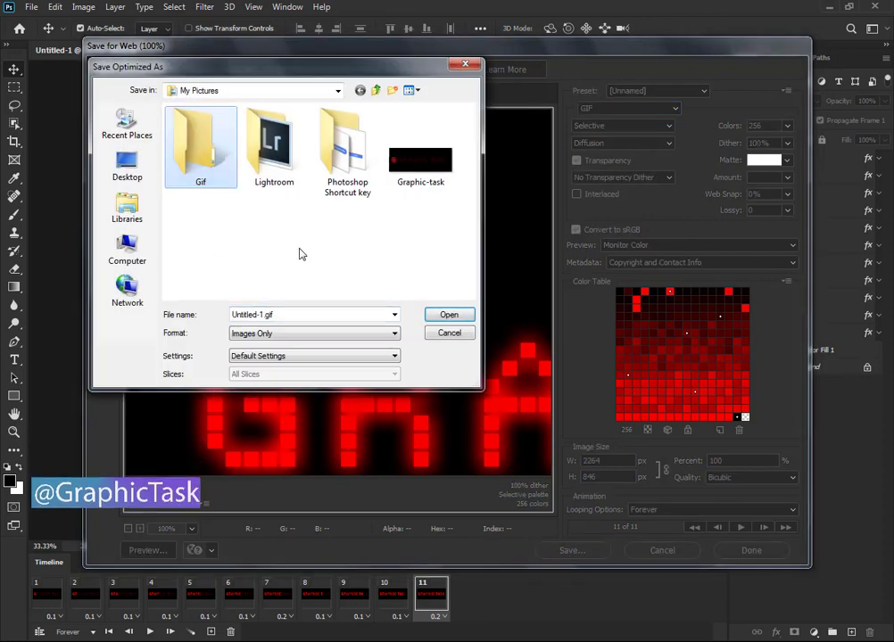
{"action": "left_click", "coordinate": [449, 317]}
{"action": "left_click", "coordinate": [449, 317]}
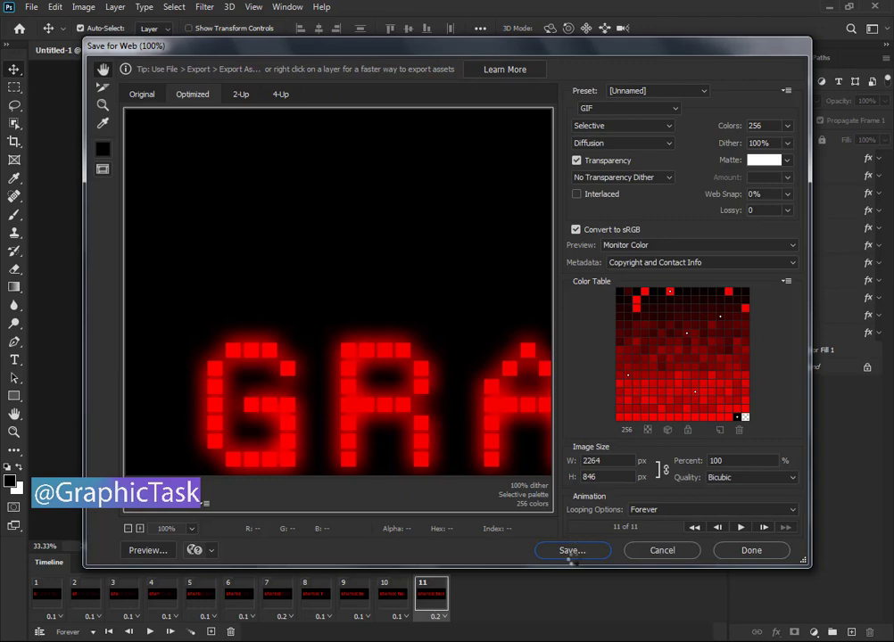